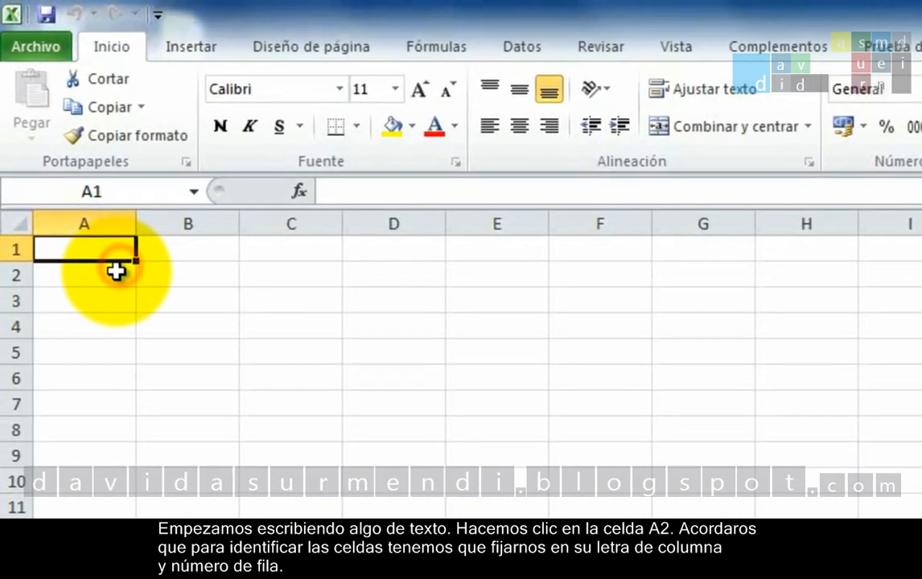
Enter the text "Teléfono" in cell A2, correcting the capitalization
left_click(116, 271)
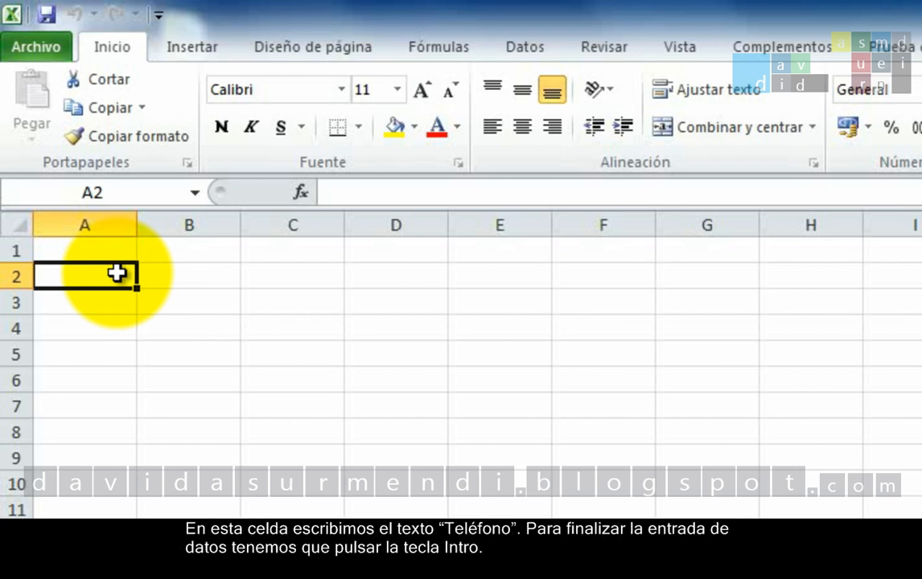
type("t")
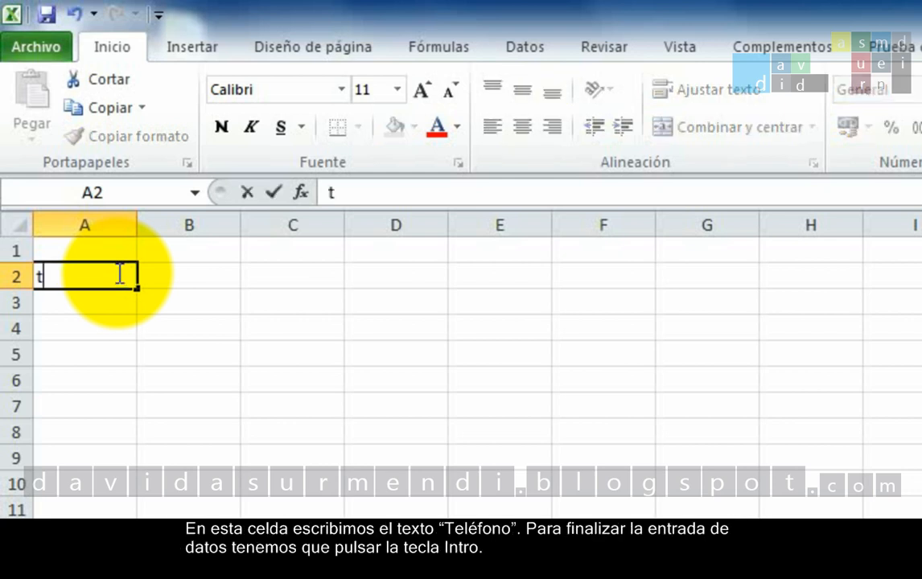
type("ELÉF")
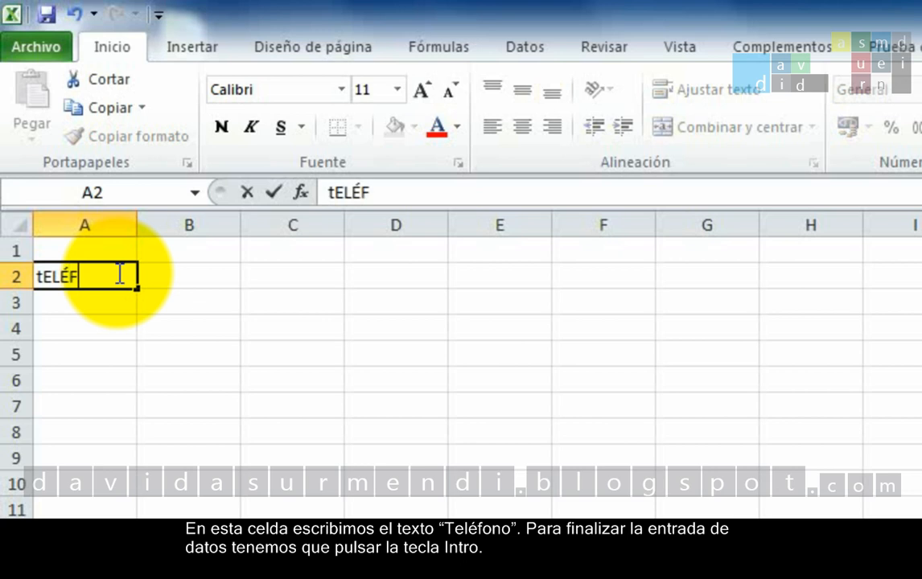
key("BackSpace")
key("BackSpace")
key("BackSpace")
key("BackSpace")
key("BackSpace")
type("T")
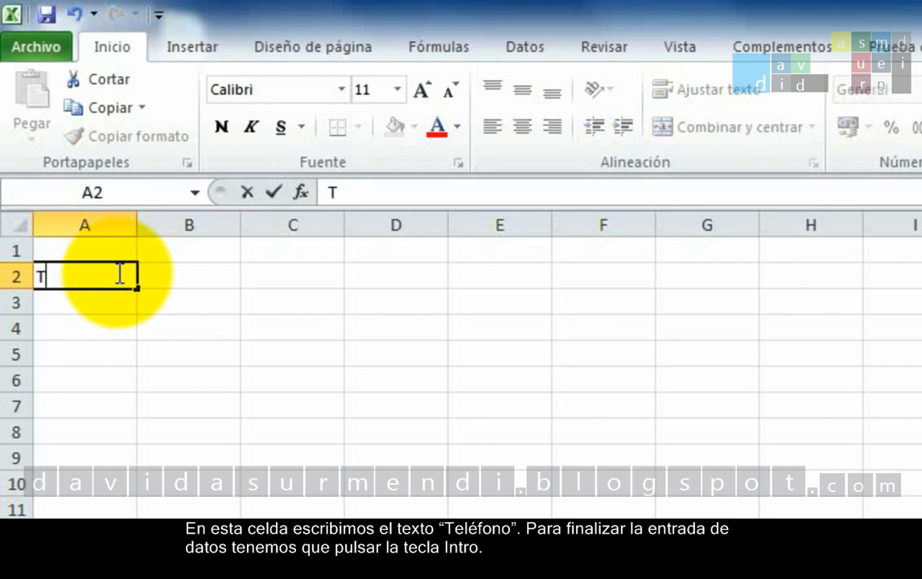
type("eléfono")
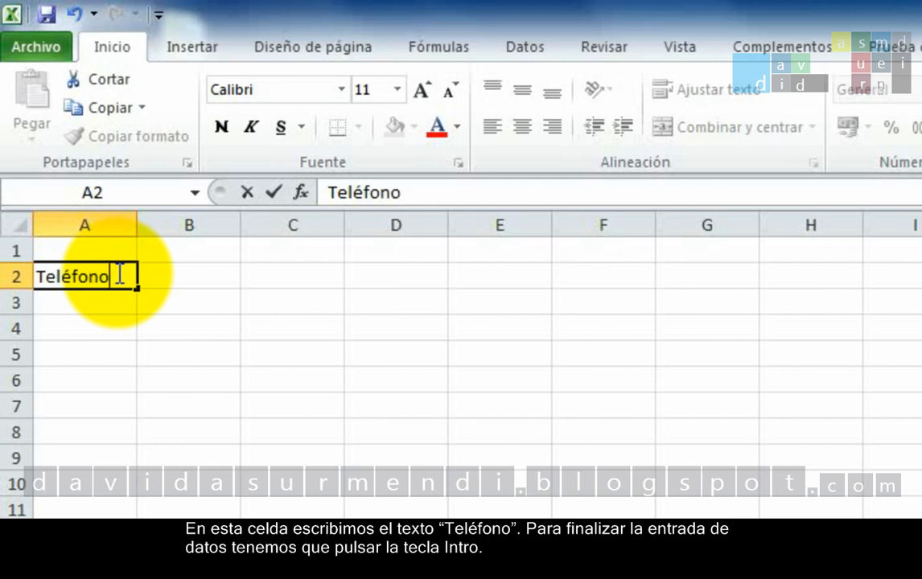
key("Return")
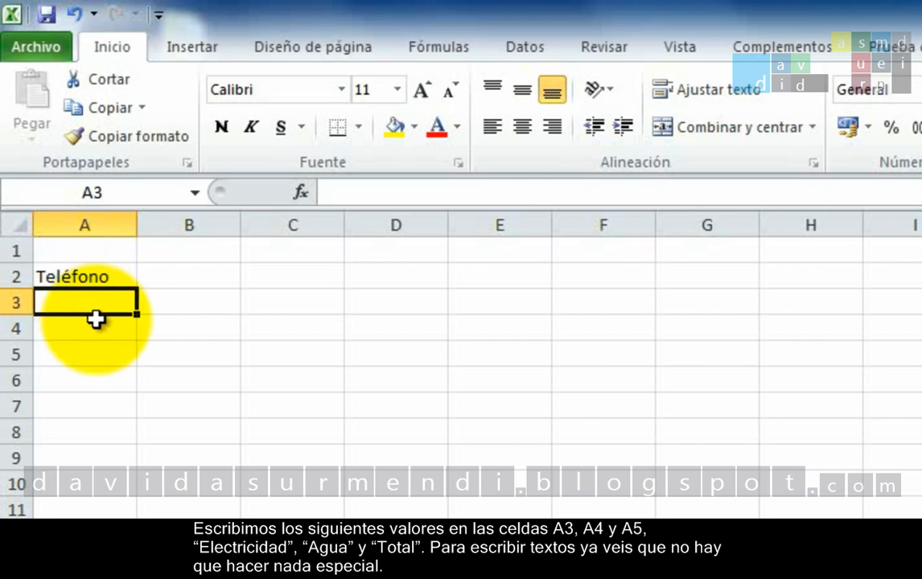
Enter the labels "Electricidad", "Agua" and "Total" in cells A3, A4 and A5
type("Elect")
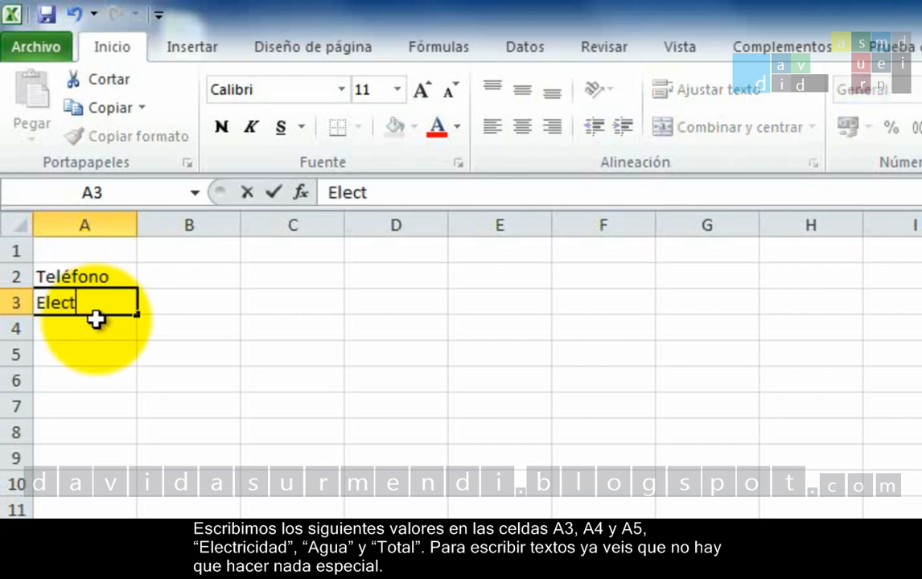
type("ricidad")
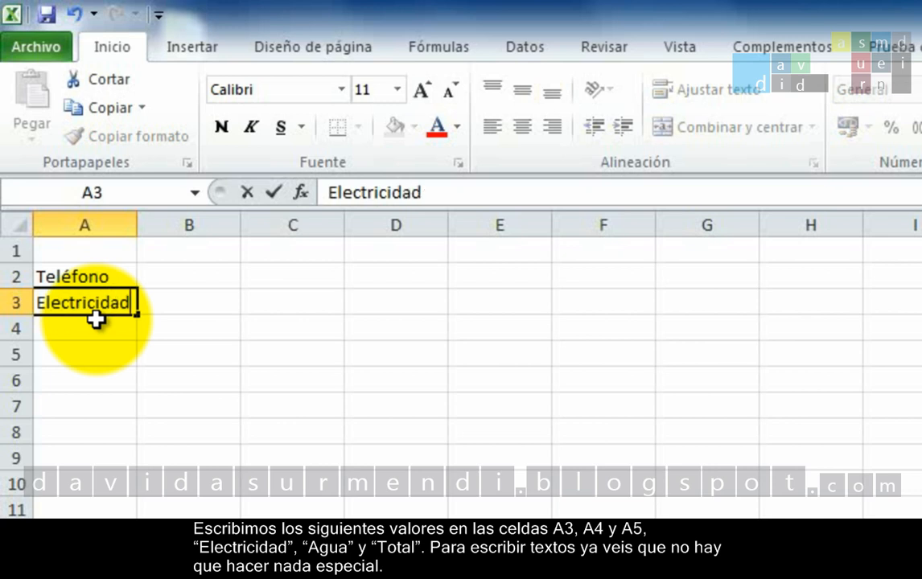
key("Return")
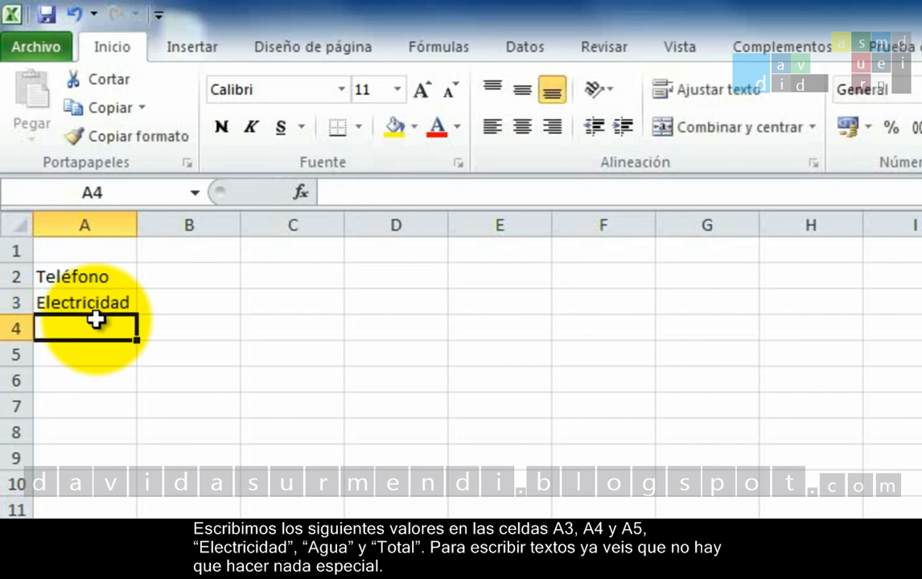
type("Agua")
key("Return")
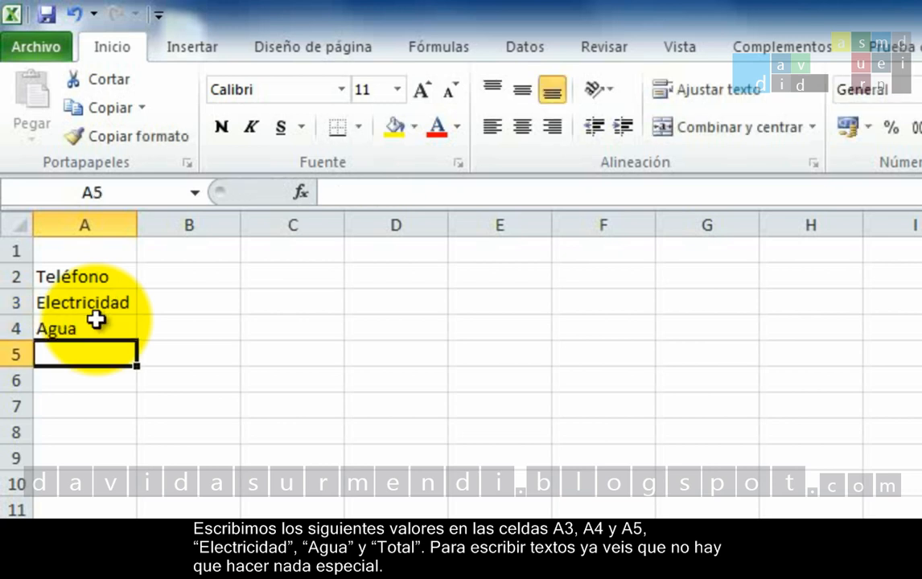
type("Total")
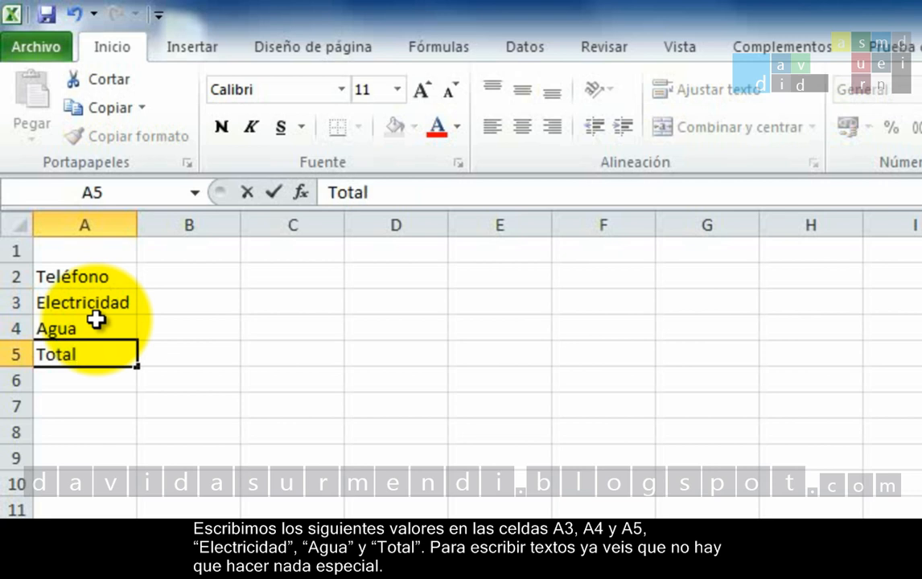
key("Return")
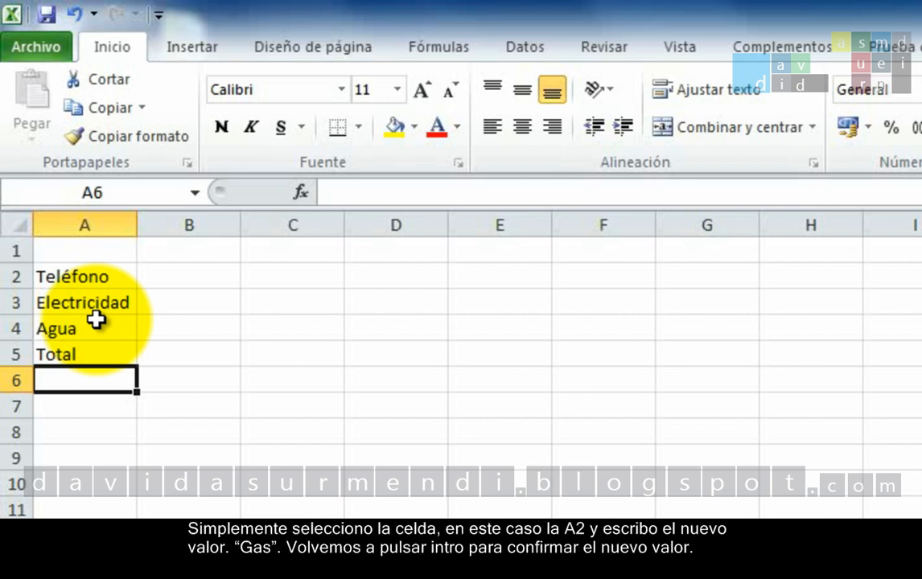
Replace the content of cell A2 with "Gas"
left_click(103, 276)
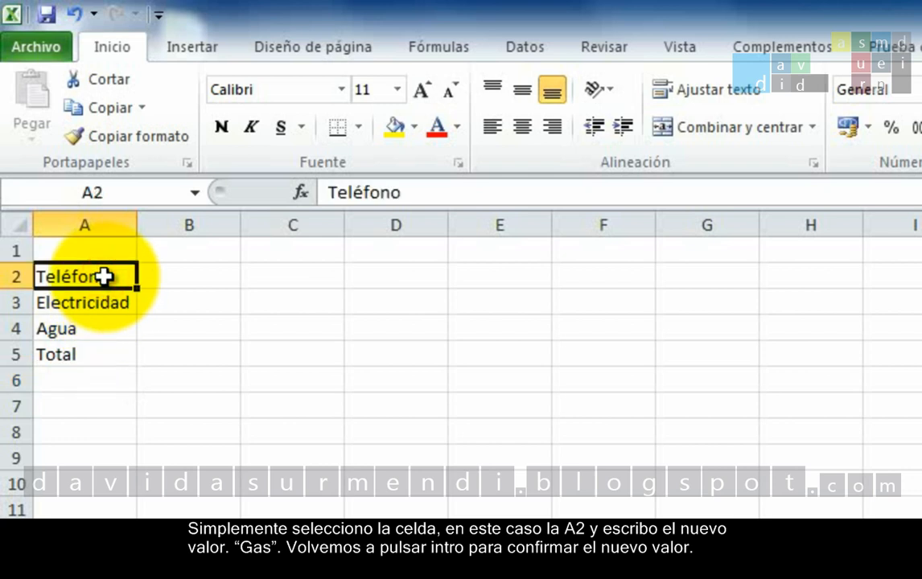
type("Gas")
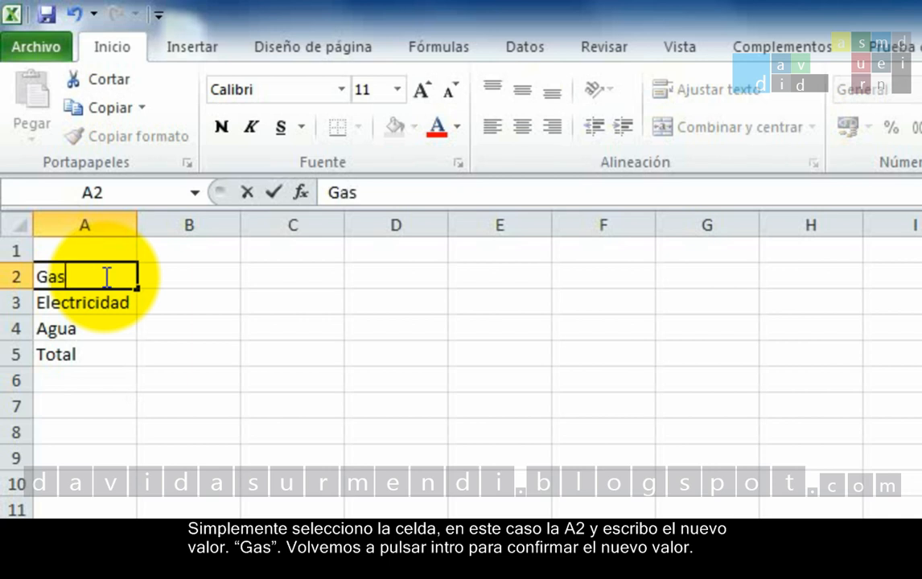
key("Return")
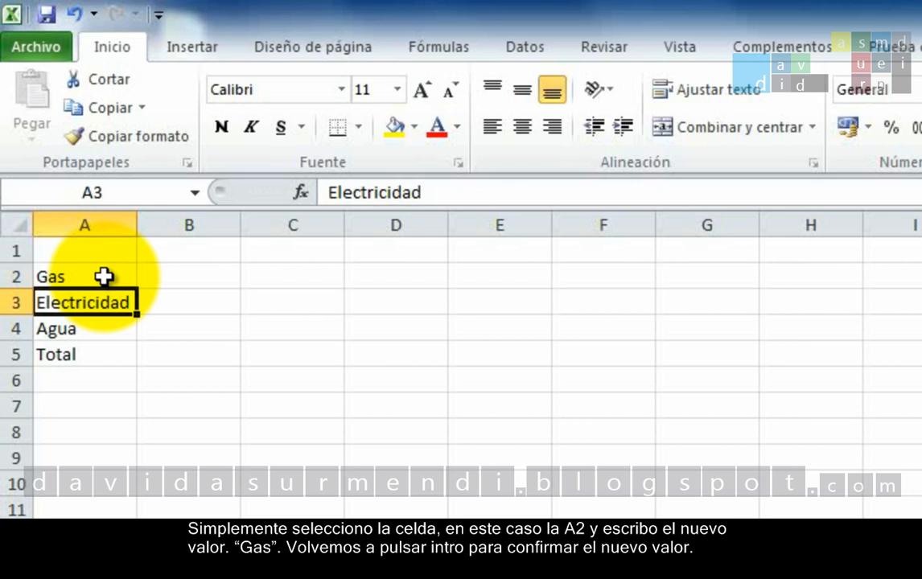
Edit cell A5 in place, adding the word "Factura" so that it reads "Total Factura"
left_click(617, 525)
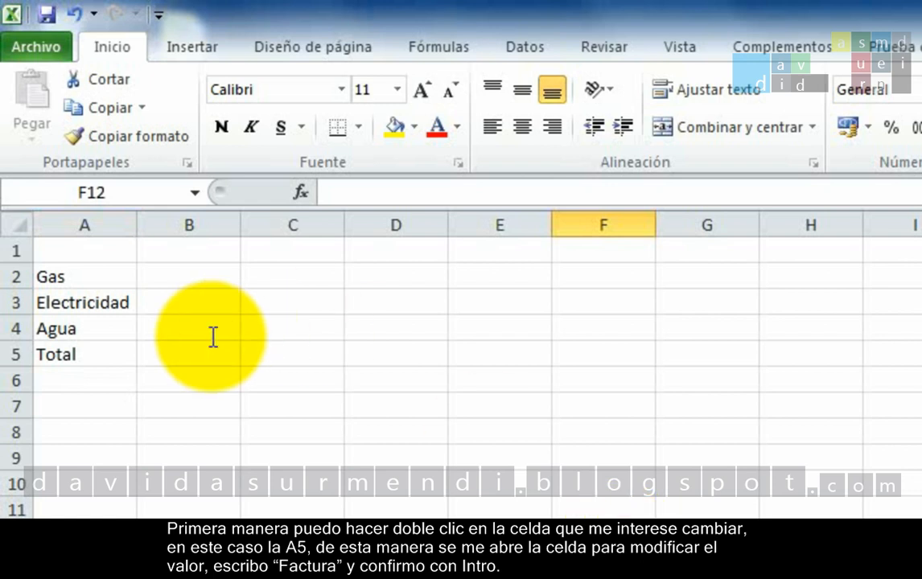
double_click(99, 349)
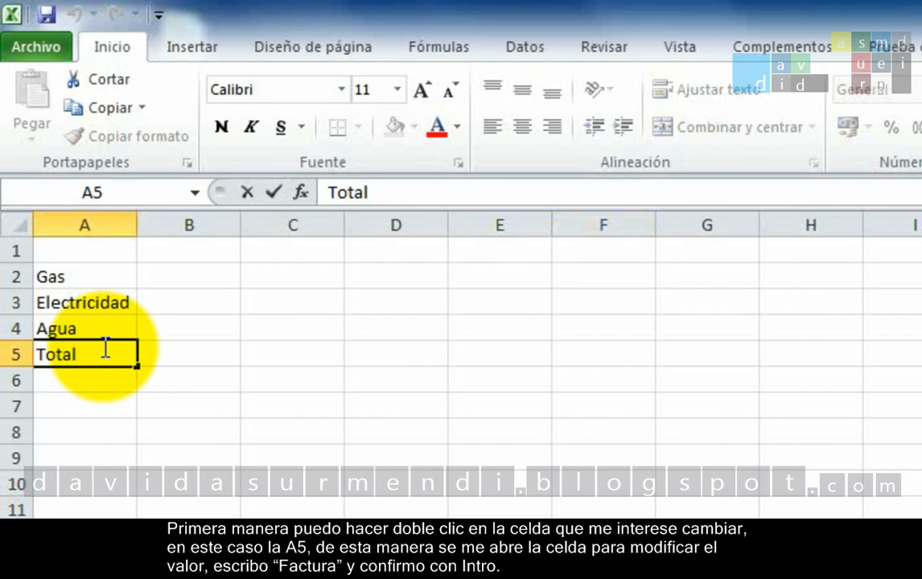
type("Factura")
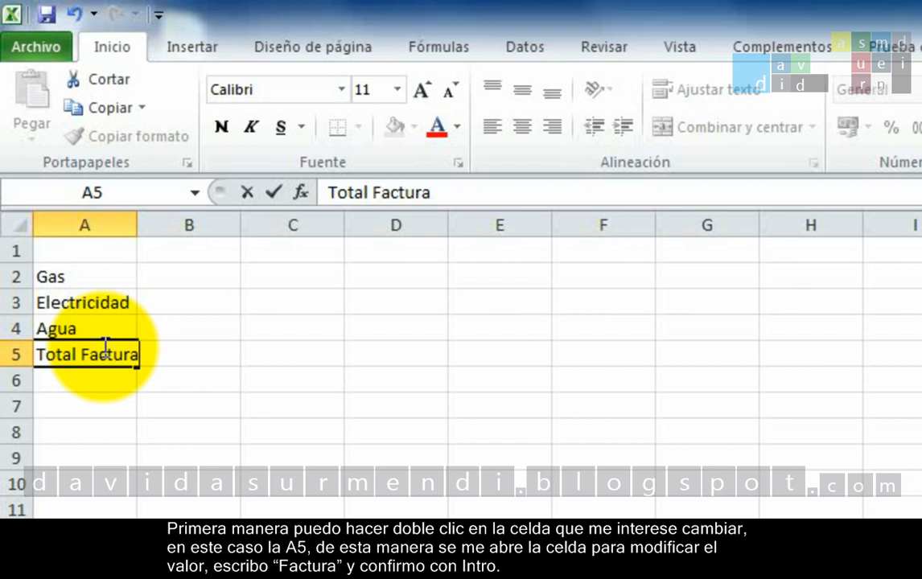
key("Return")
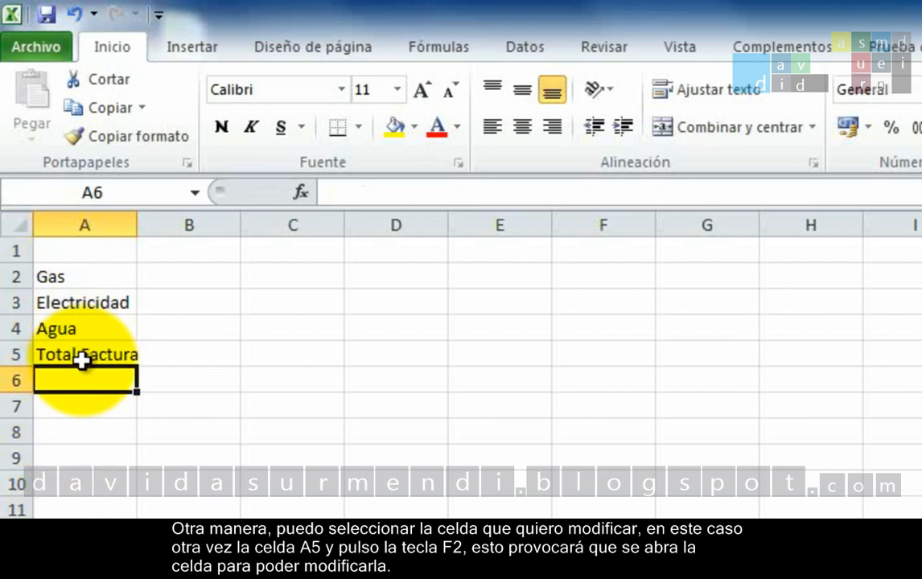
Open cell A5 for in-cell editing, delete the word "Factura", and cancel the edit
left_click(78, 357)
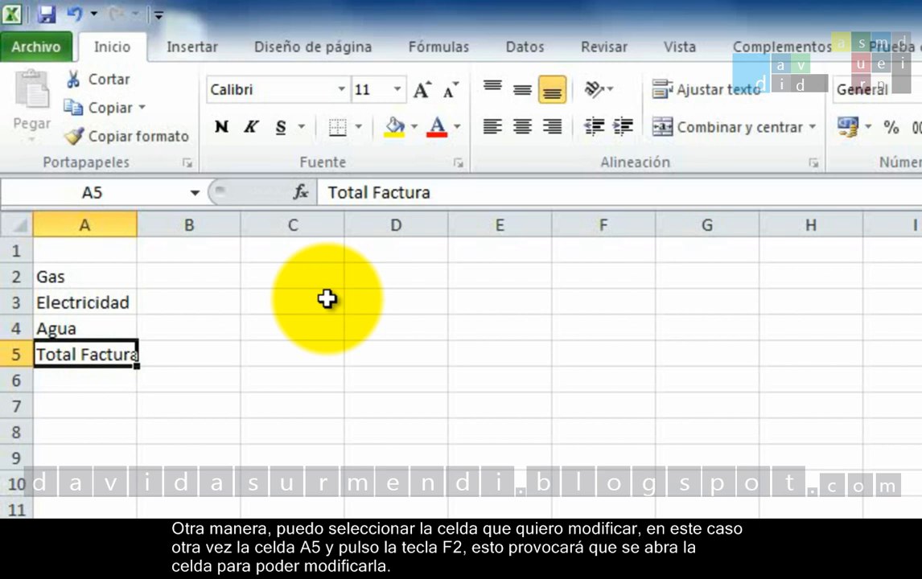
key("F2")
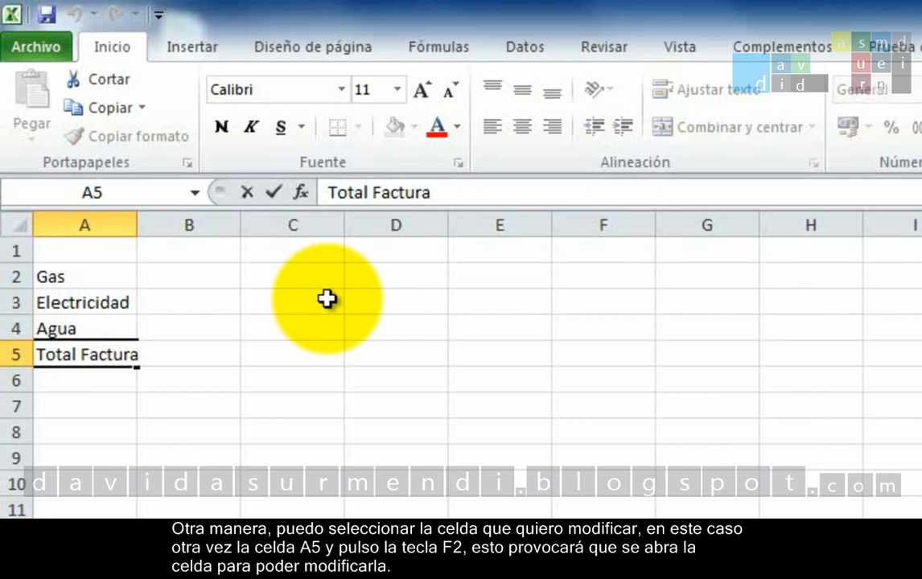
key("BackSpace")
key("BackSpace")
key("BackSpace")
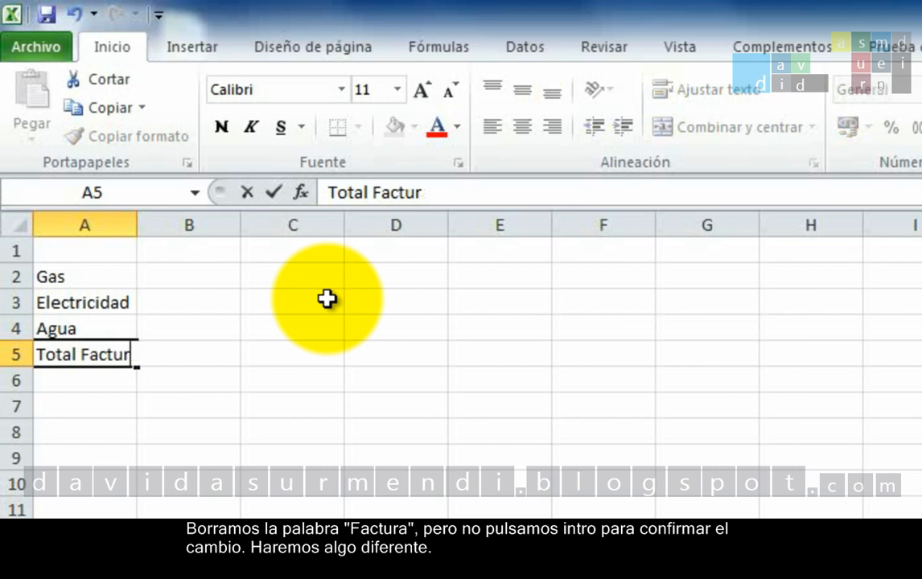
key("BackSpace")
key("BackSpace")
key("BackSpace")
key("BackSpace")
key("BackSpace")
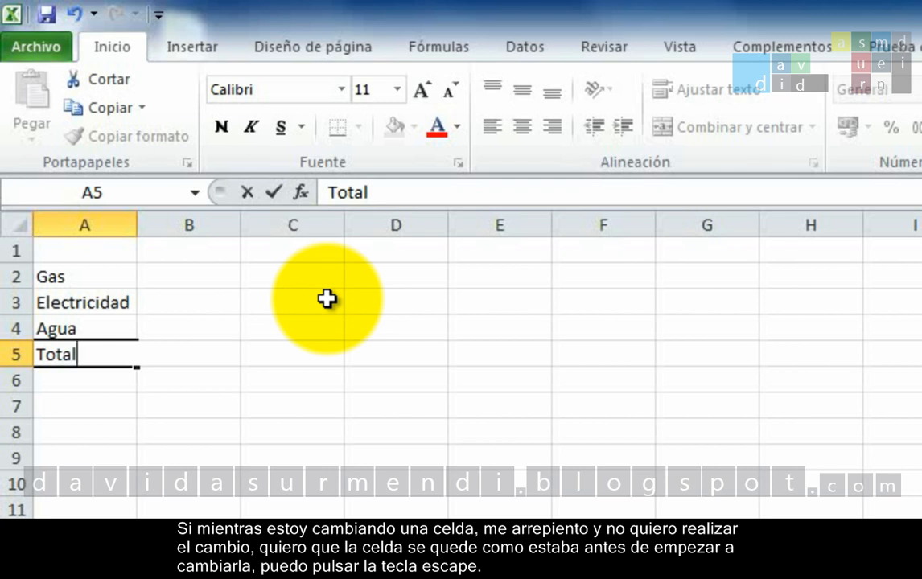
key("Escape")
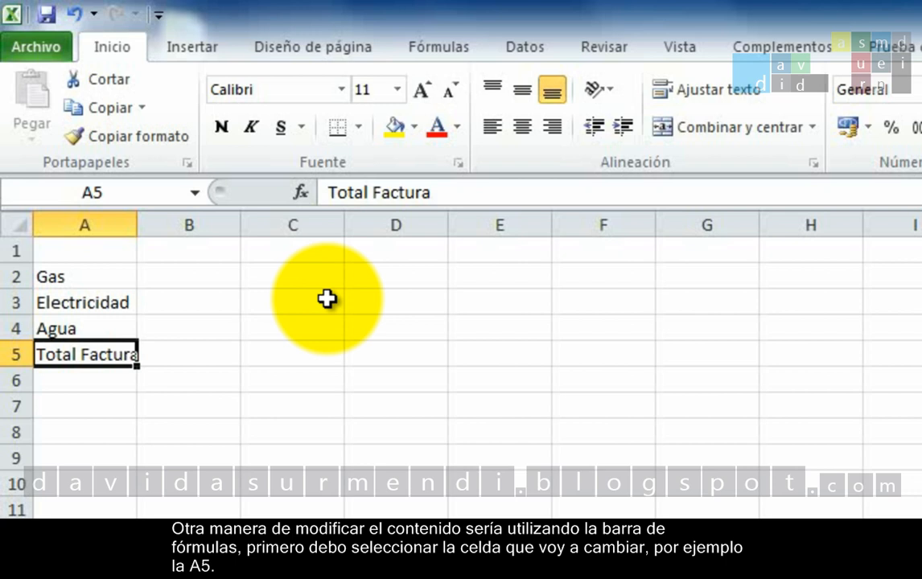
Remove "Factura" from cell A5 through the formula bar and discard the change
left_click(107, 350)
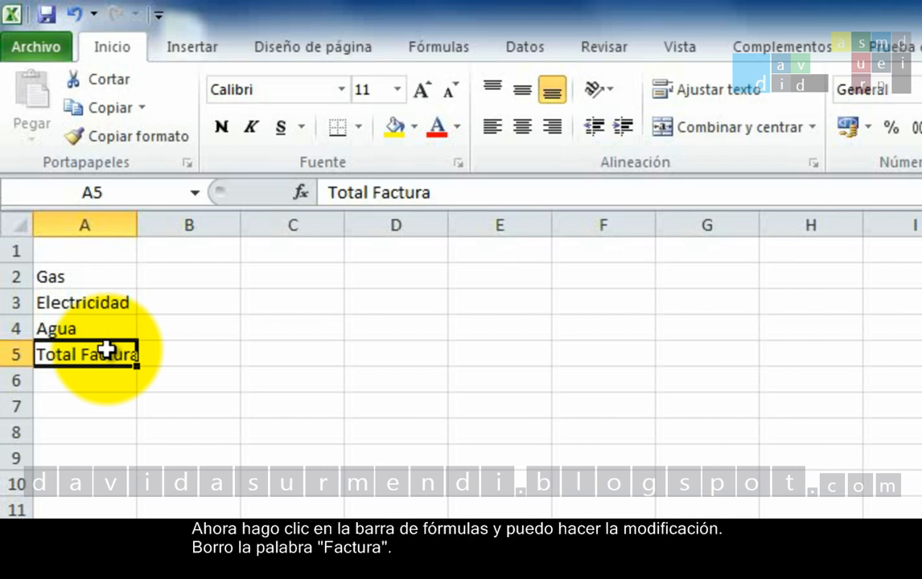
left_click(459, 192)
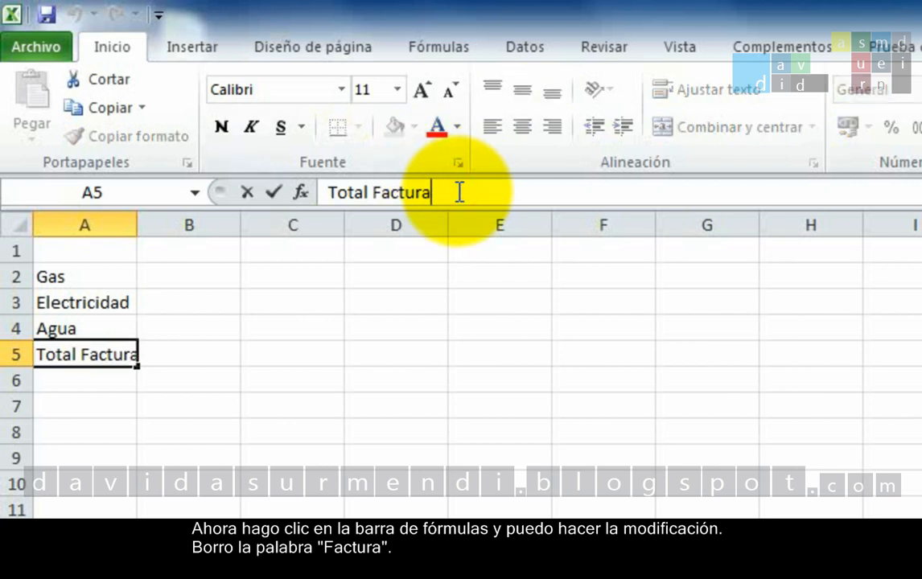
key("BackSpace")
key("BackSpace")
key("BackSpace")
key("BackSpace")
key("BackSpace")
key("BackSpace")
key("BackSpace")
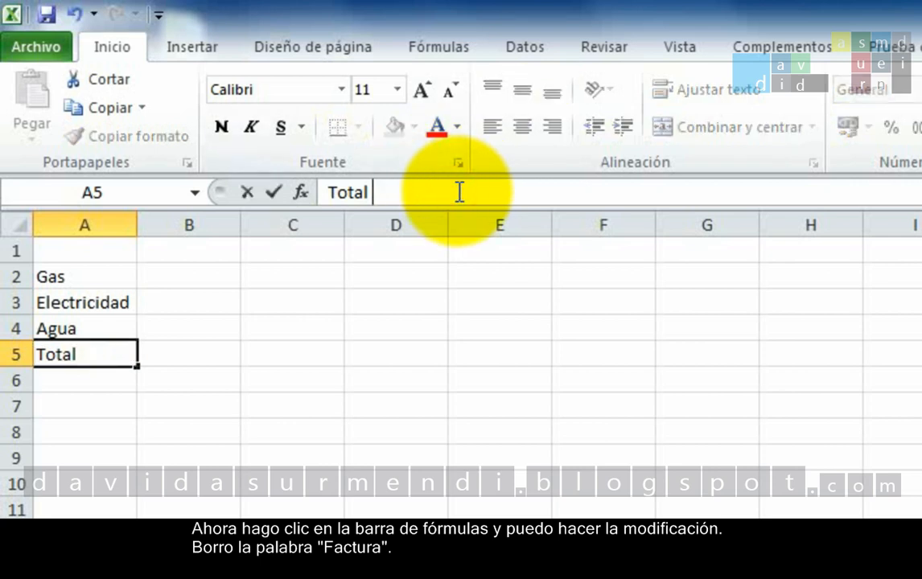
key("BackSpace")
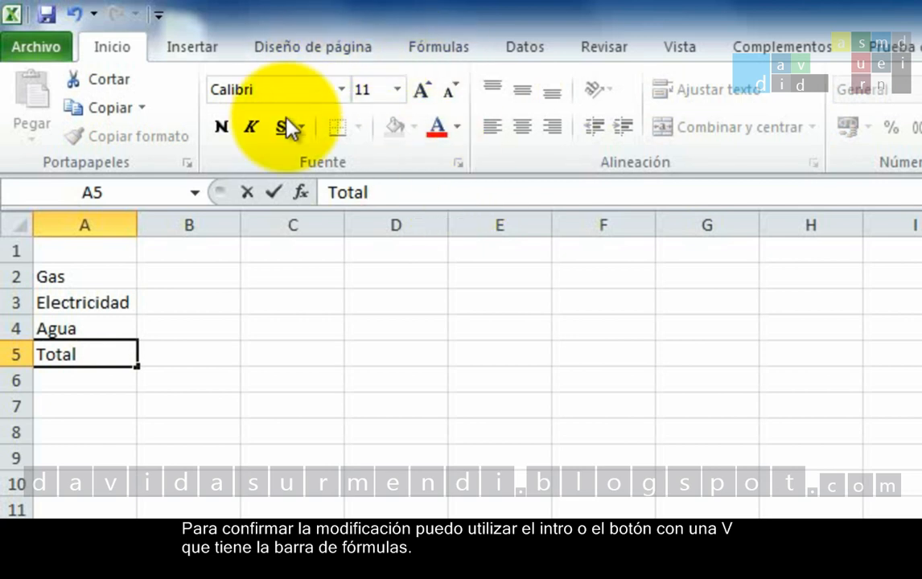
left_click(256, 201)
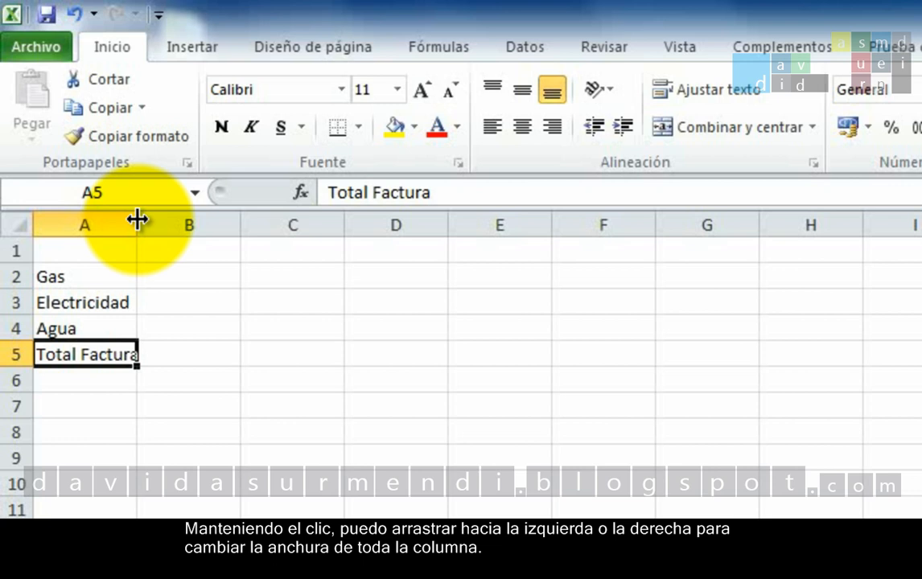
Widen column A manually and auto-fit it to its contents, repeating the auto-fit after making the column too narrow
left_click_drag(137, 219, 208, 239)
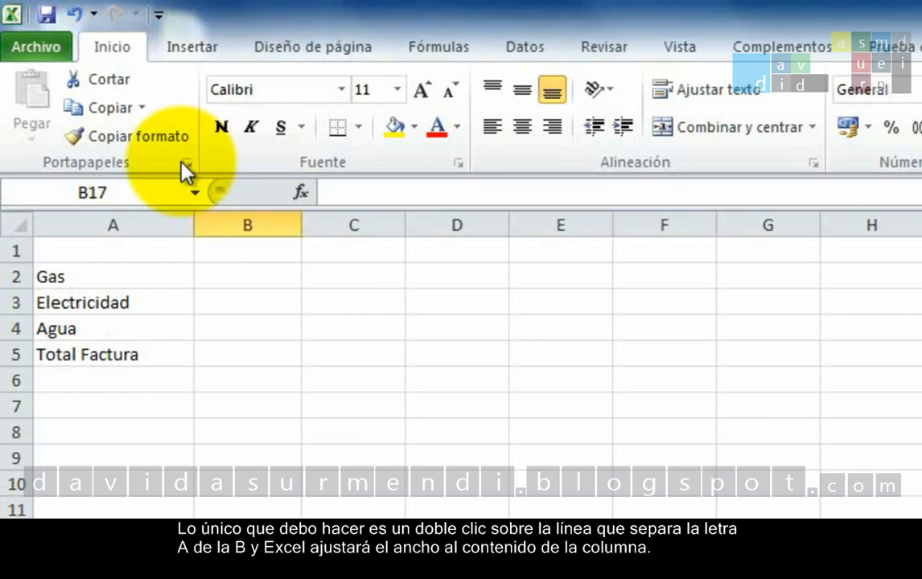
double_click(195, 223)
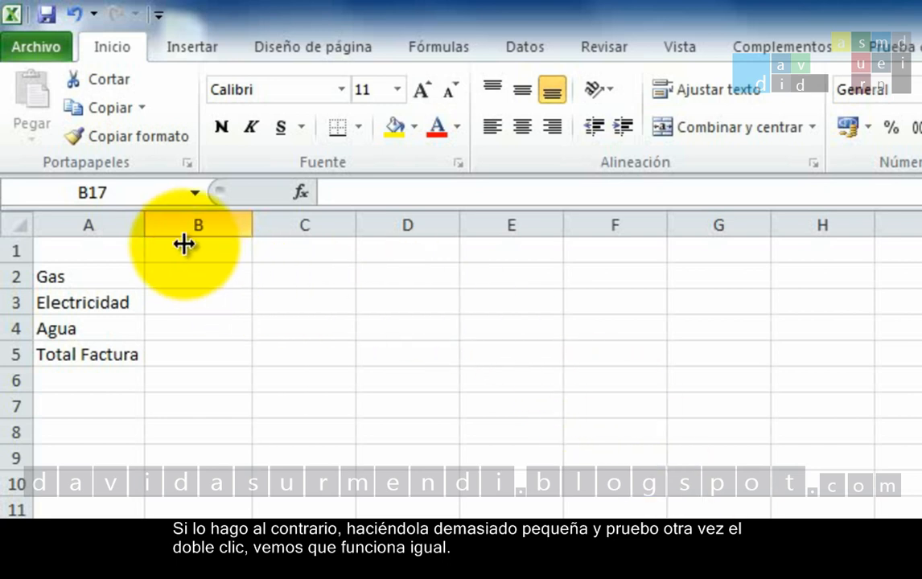
left_click_drag(145, 216, 107, 224)
double_click(108, 224)
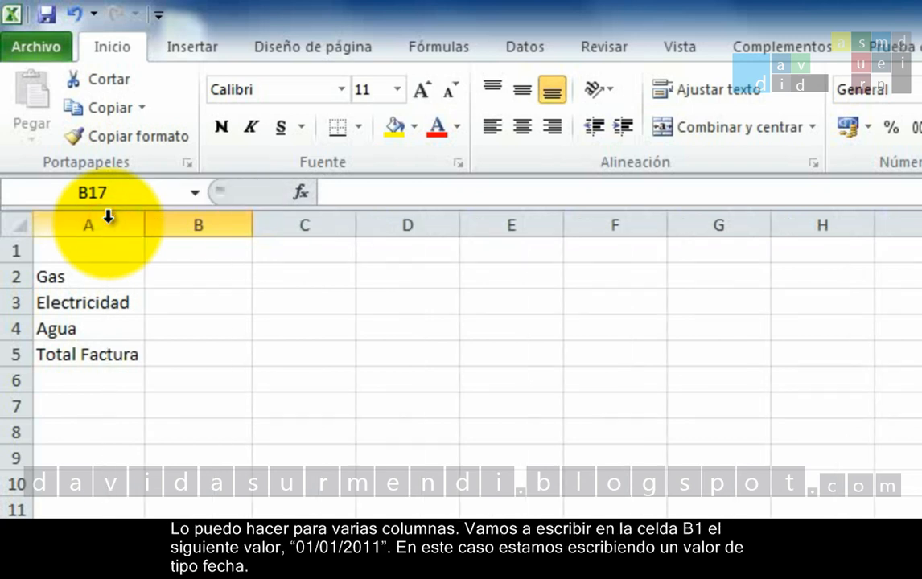
Enter the date 01/01/2011 in cell B1
left_click(198, 254)
type("01/0")
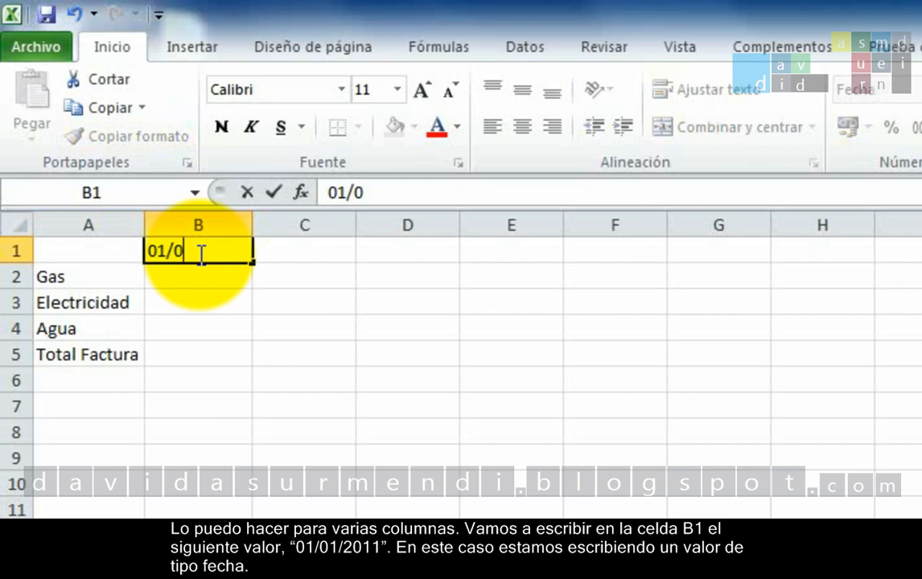
type("1/2011")
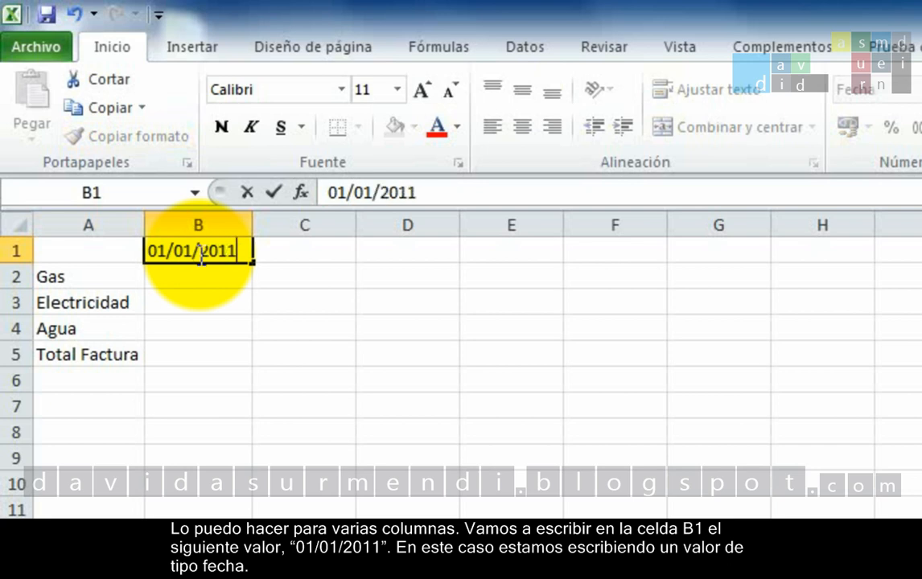
key("Return")
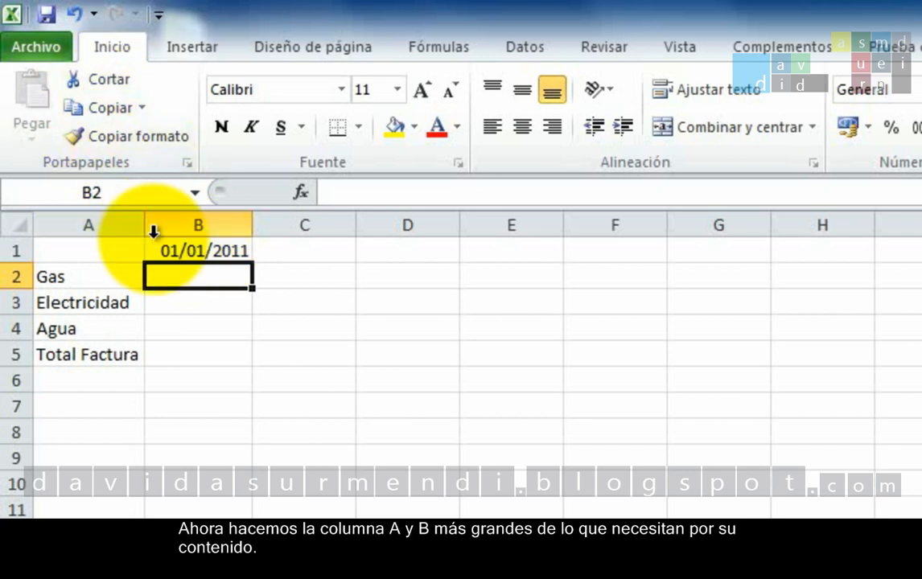
Widen columns A and B beyond their contents, select both columns, and auto-fit them together
left_click_drag(151, 225, 218, 202)
left_click_drag(322, 211, 393, 217)
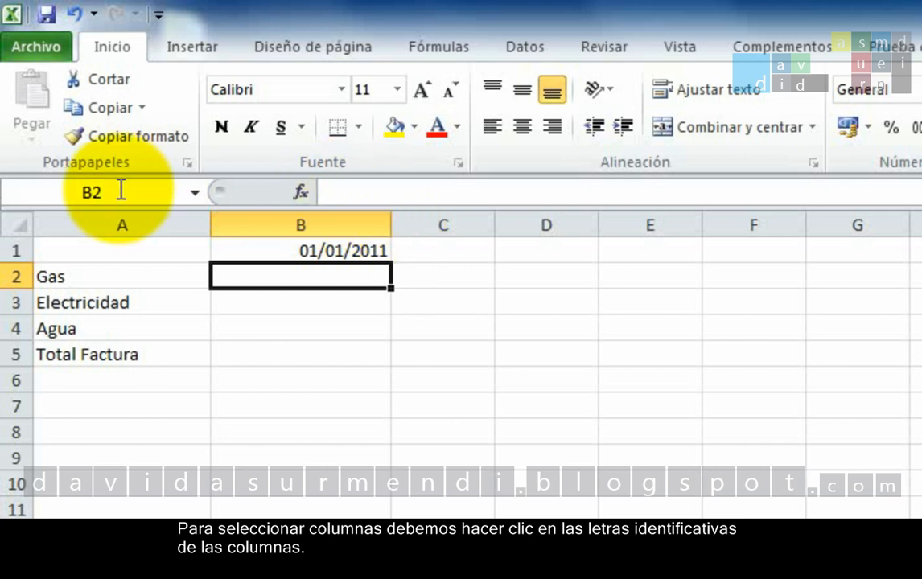
left_click(134, 227)
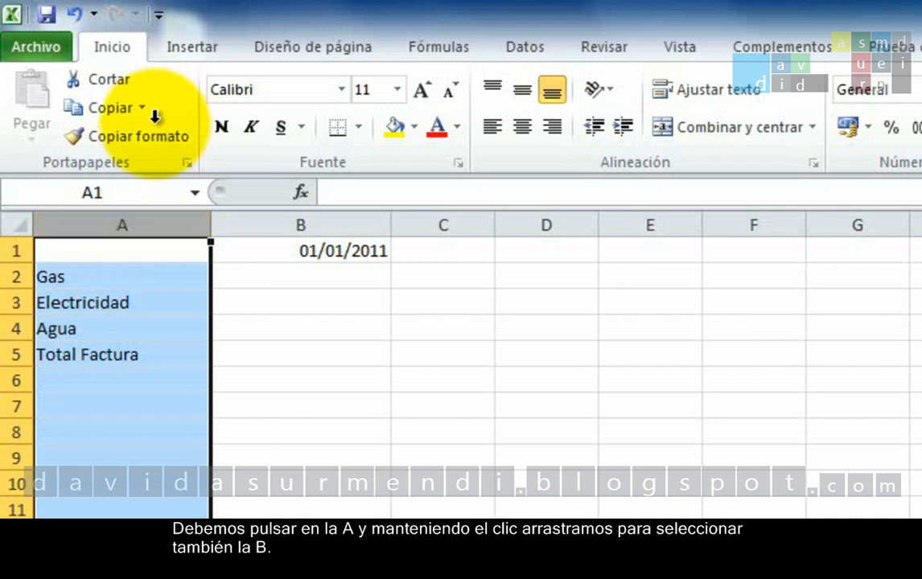
mouse_move(128, 219)
left_mouse_down()
mouse_move(196, 196)
mouse_move(253, 202)
left_mouse_up()
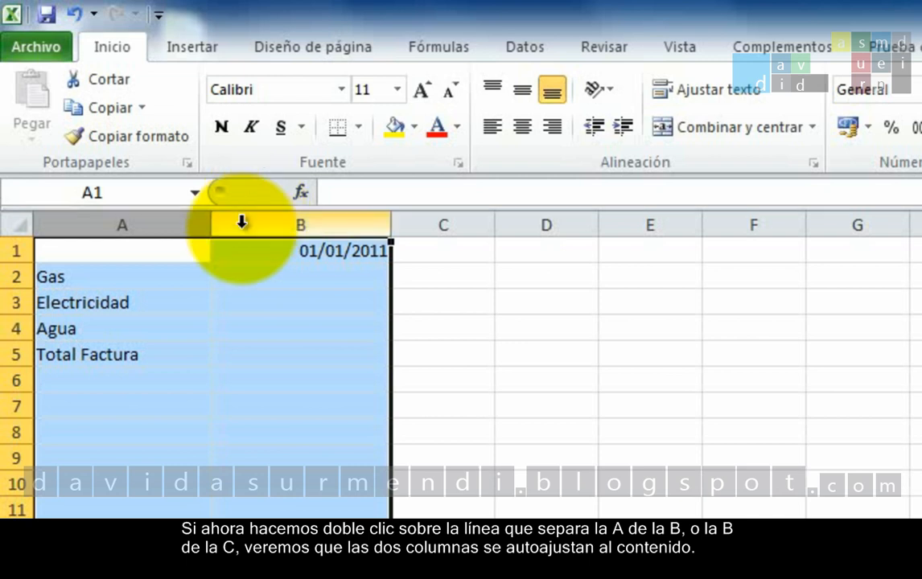
double_click(214, 226)
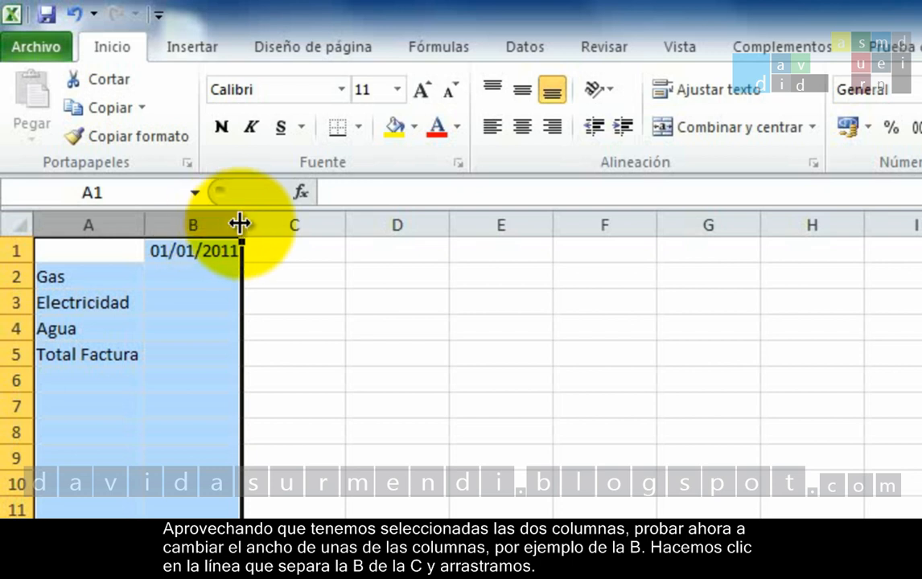
Widen the selected columns A and B together to the same larger width and select cell B11
left_click_drag(241, 220, 323, 216)
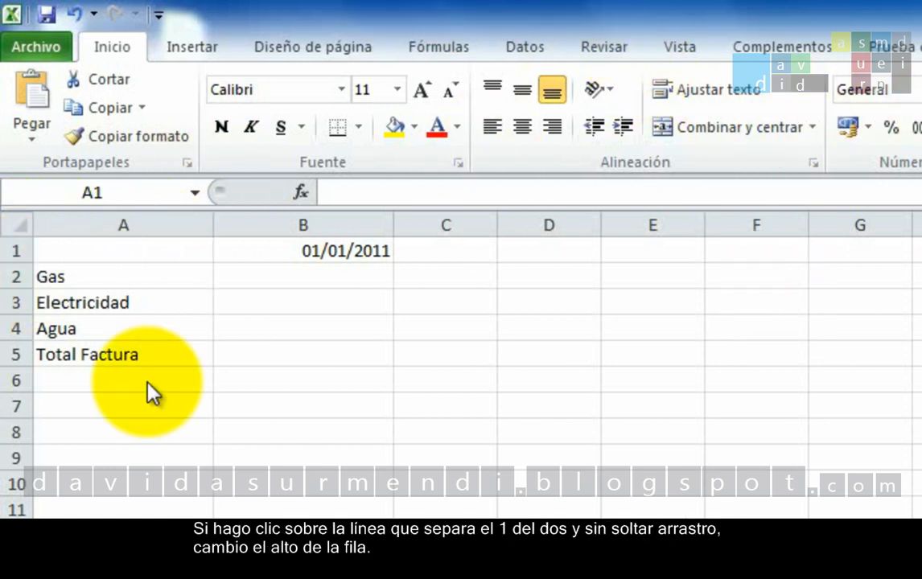
left_click(241, 507, "shift")
left_click(254, 505)
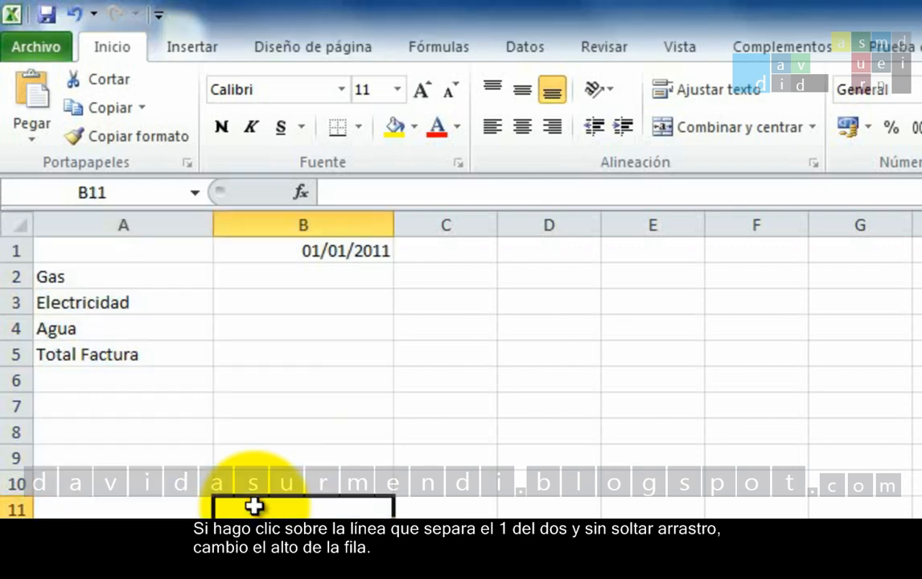
Make row 1 much taller by hand and auto-fit its height to the contents
left_click_drag(26, 263, 20, 427)
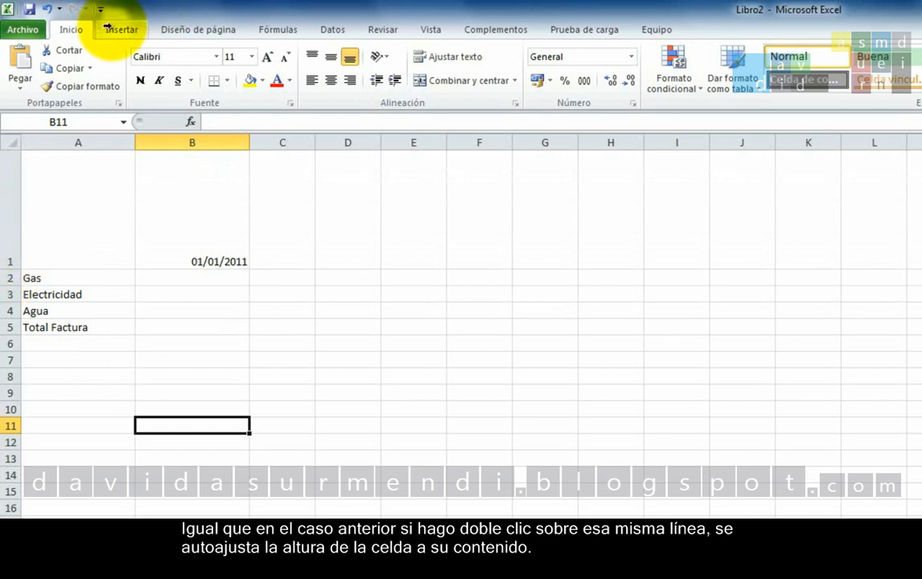
double_click(4, 270)
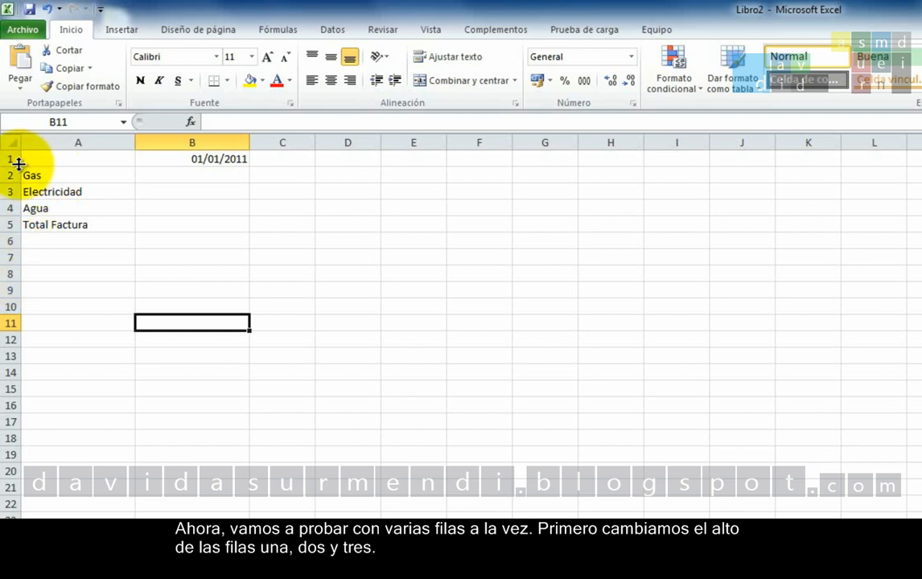
Heighten rows 1 to 3, auto-fit them as one selection, and enlarge all three together to the same height
left_click_drag(18, 164, 10, 344)
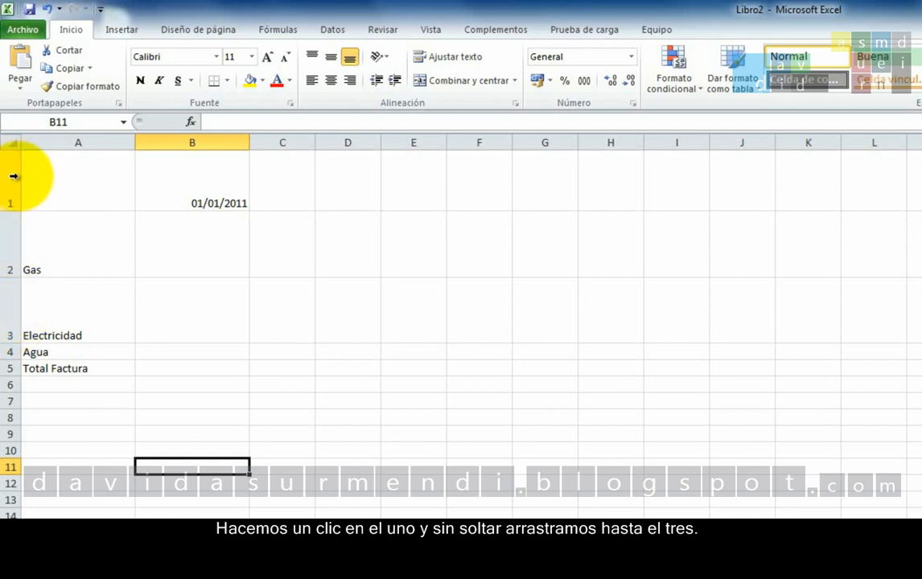
left_click_drag(12, 183, 14, 283)
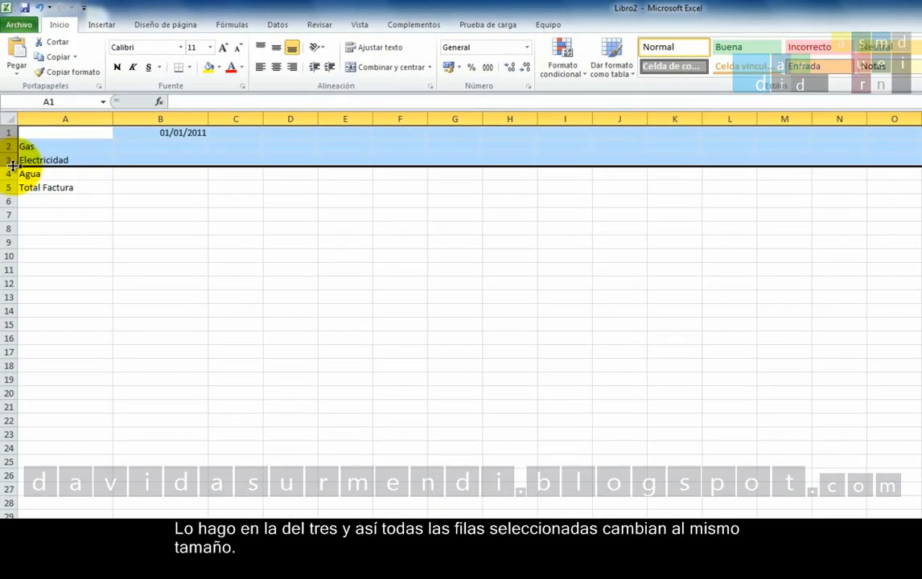
left_click_drag(12, 165, 4, 254)
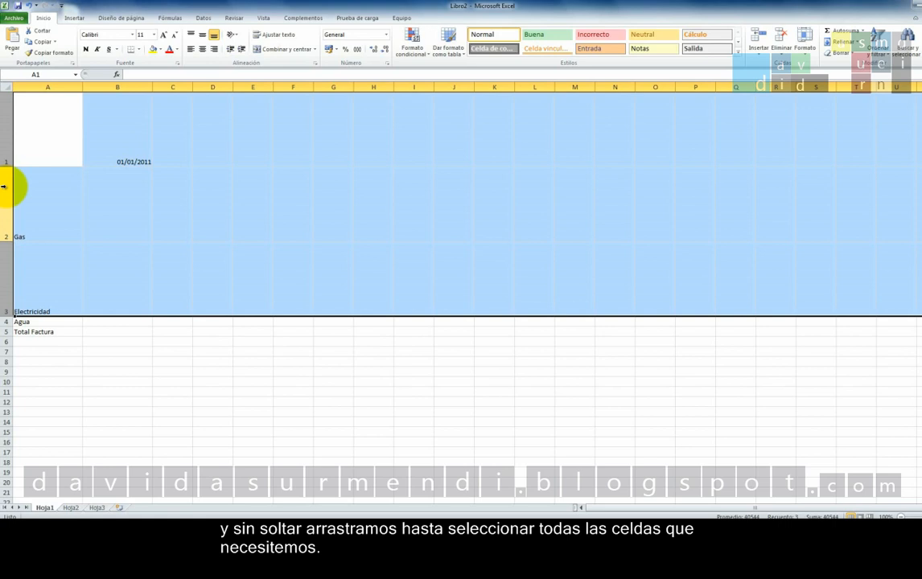
Select the range B5:H16, followed by the non-adjacent cells A1, A3 and A5 as one selection
left_click(151, 330)
left_click_drag(152, 330, 386, 442)
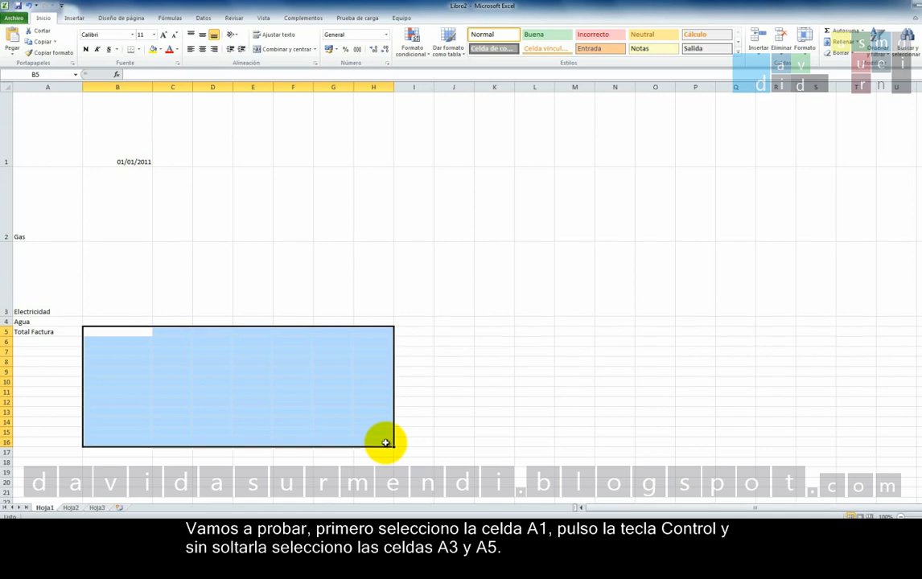
left_click(50, 131)
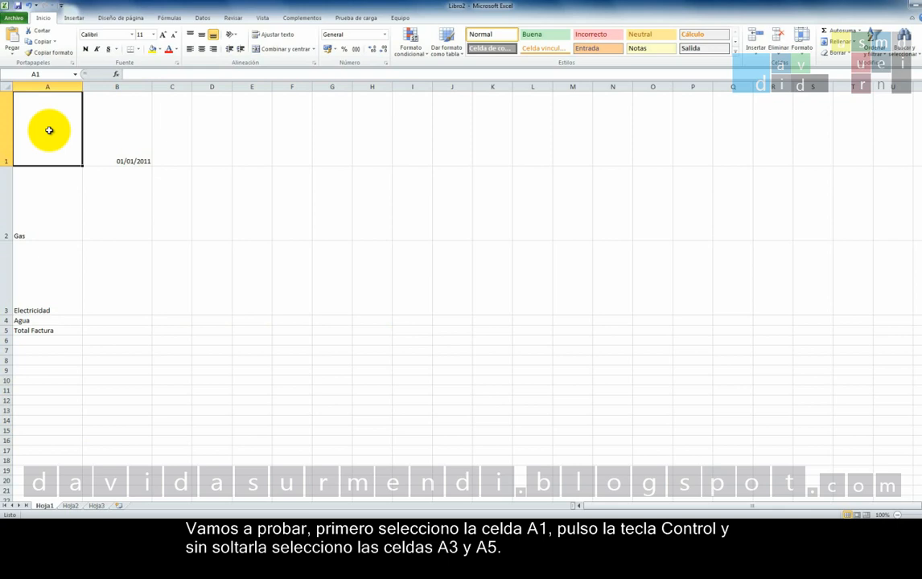
left_click(41, 267, "ctrl")
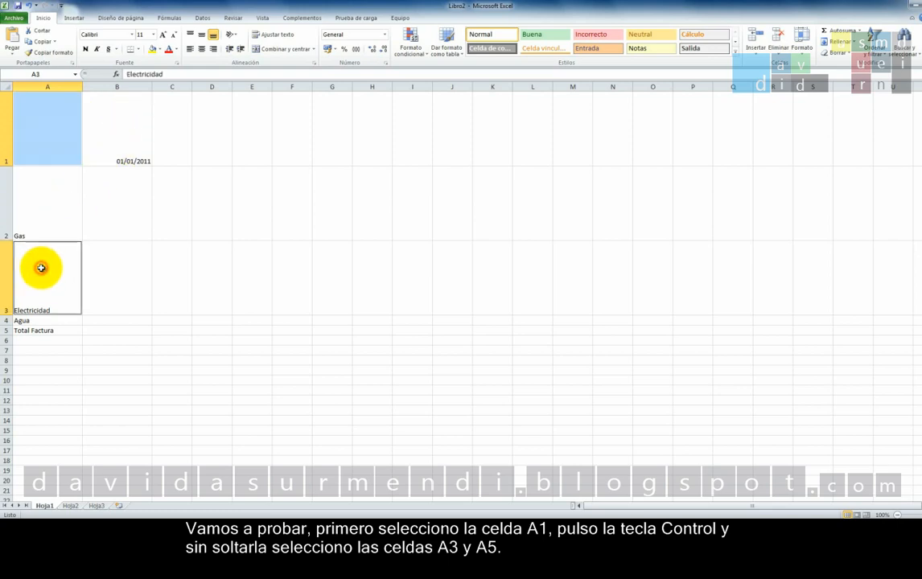
left_click(45, 330, "ctrl")
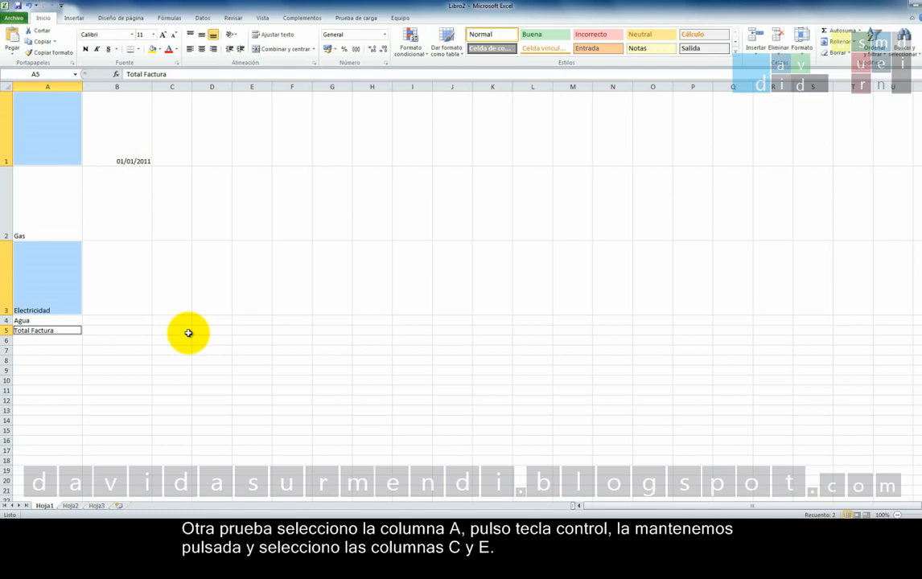
Select the non-adjacent columns A, C and E together
left_click(50, 86)
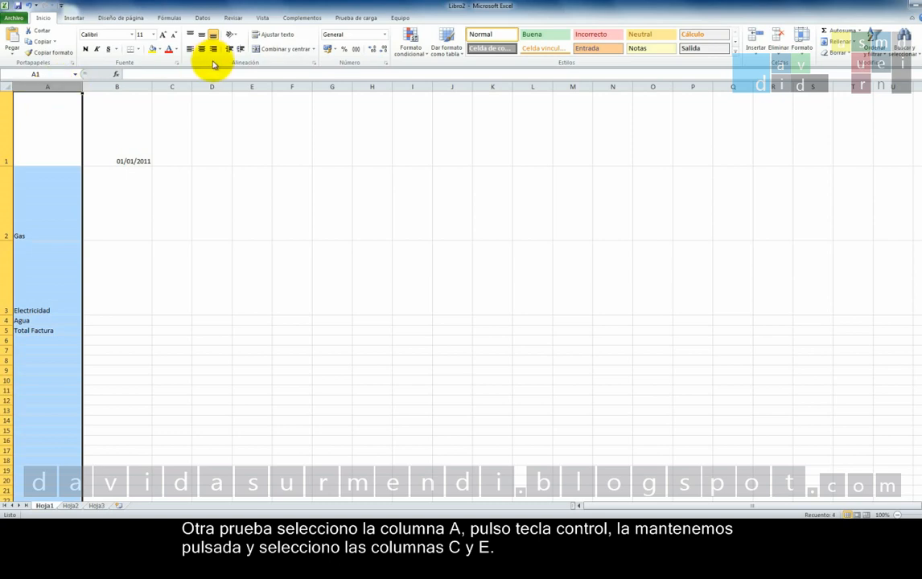
left_click(171, 85, "ctrl")
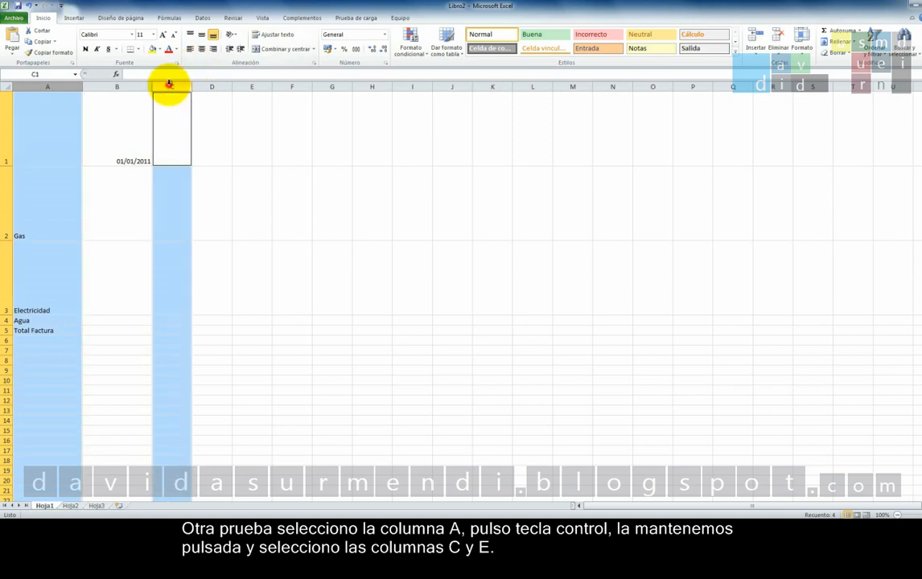
left_click(261, 86, "ctrl")
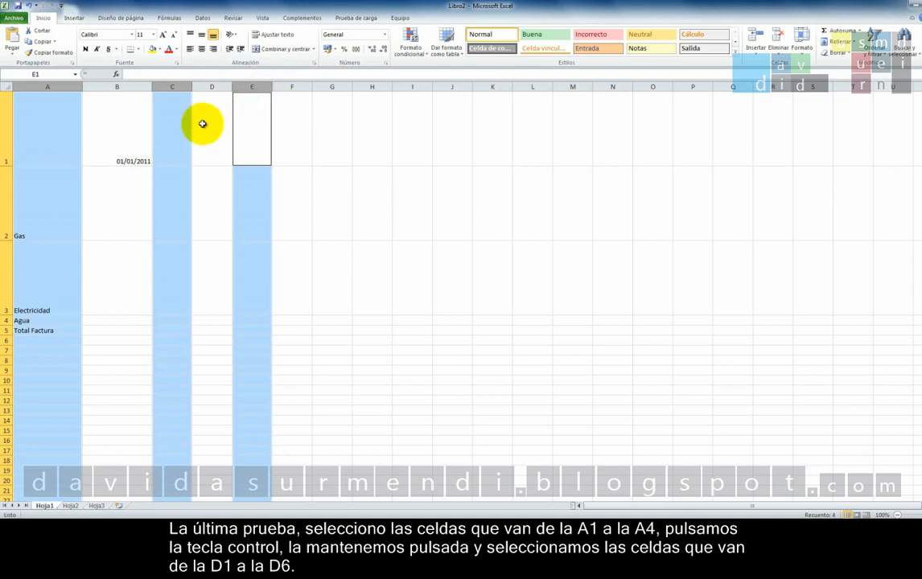
Select the separate cell ranges A1:A4 and D1:D6 at the same time
left_click(38, 121)
left_click_drag(38, 122, 42, 317)
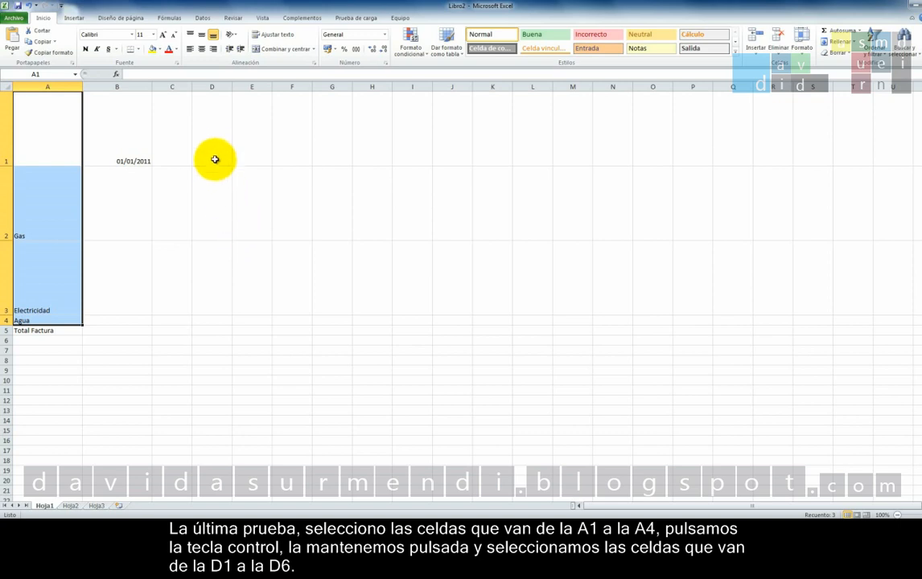
left_click_drag(215, 142, 223, 338)
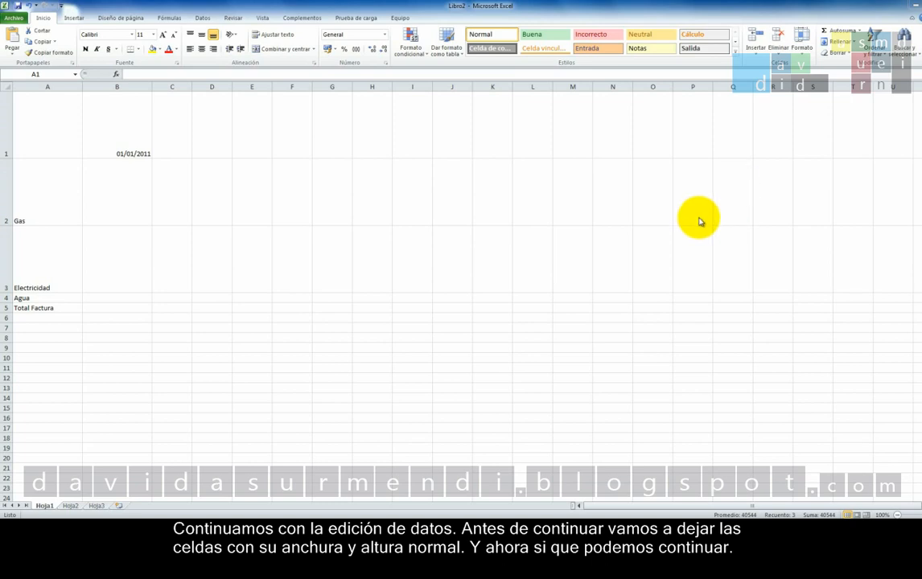
Auto-fit the height of rows 1 to 3 and the width of columns A and B
left_click_drag(9, 133, 7, 265)
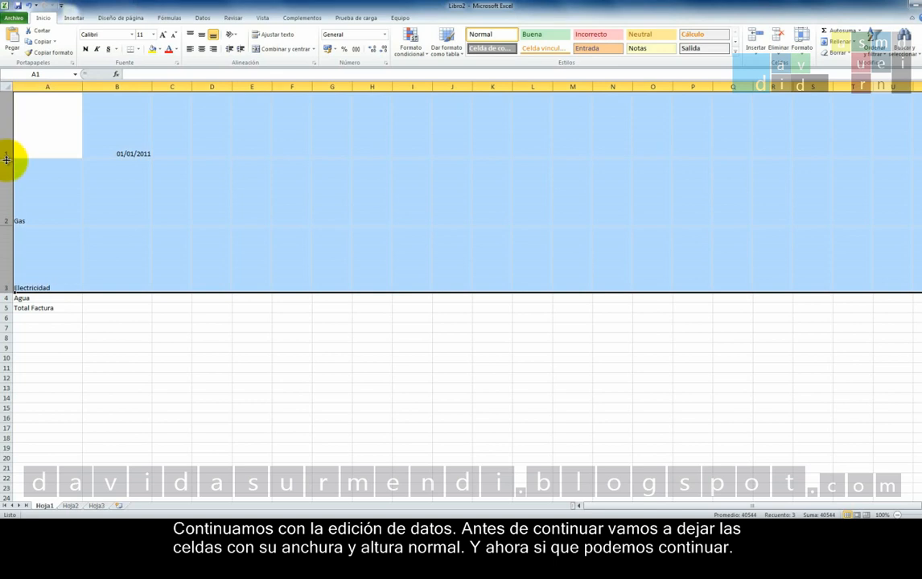
double_click(4, 159)
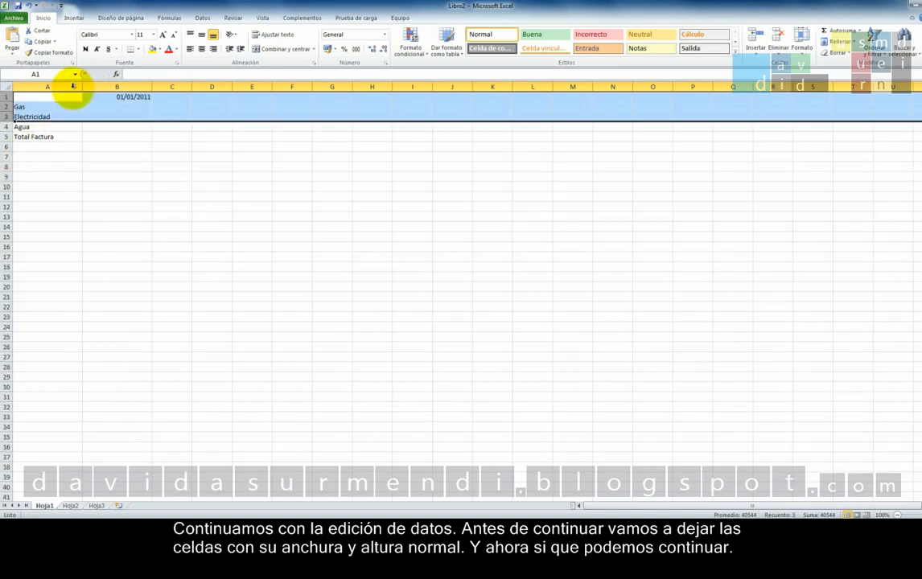
left_click_drag(70, 83, 128, 89)
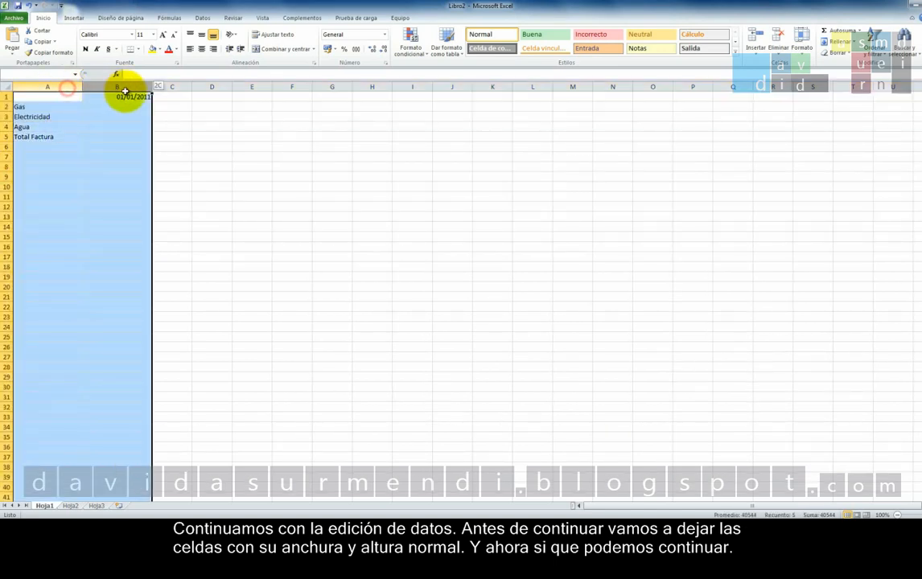
double_click(84, 86)
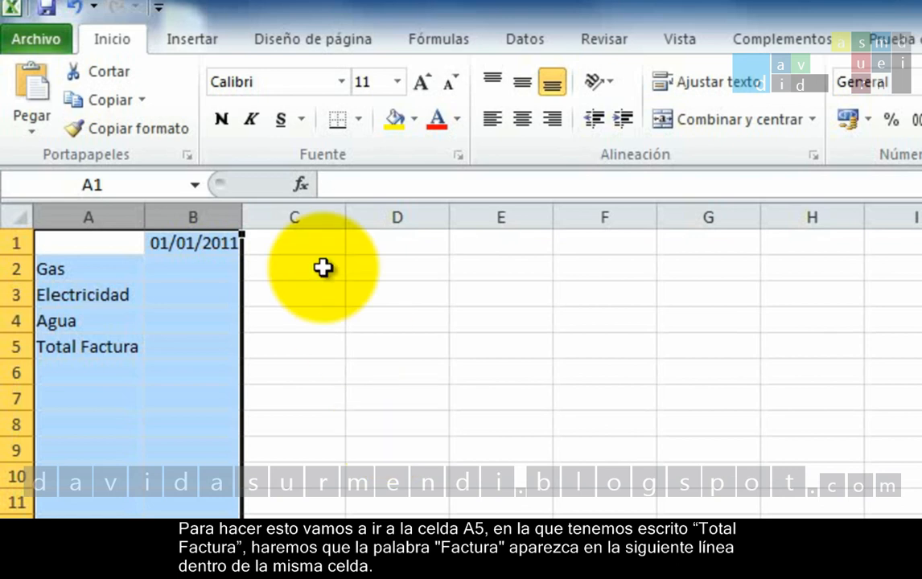
Edit cell A5 and insert a line break before "Factura" so the word moves to a second line
left_click(127, 346)
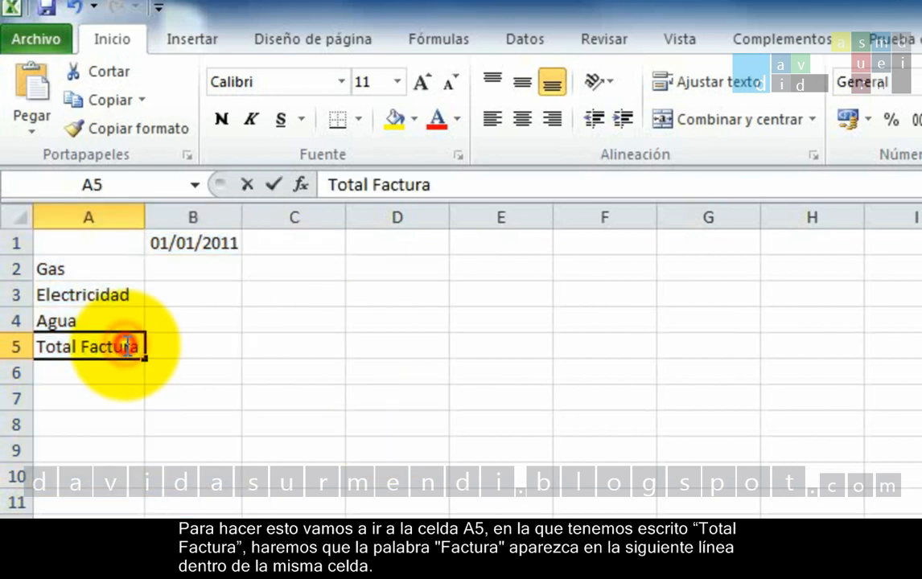
double_click(127, 346)
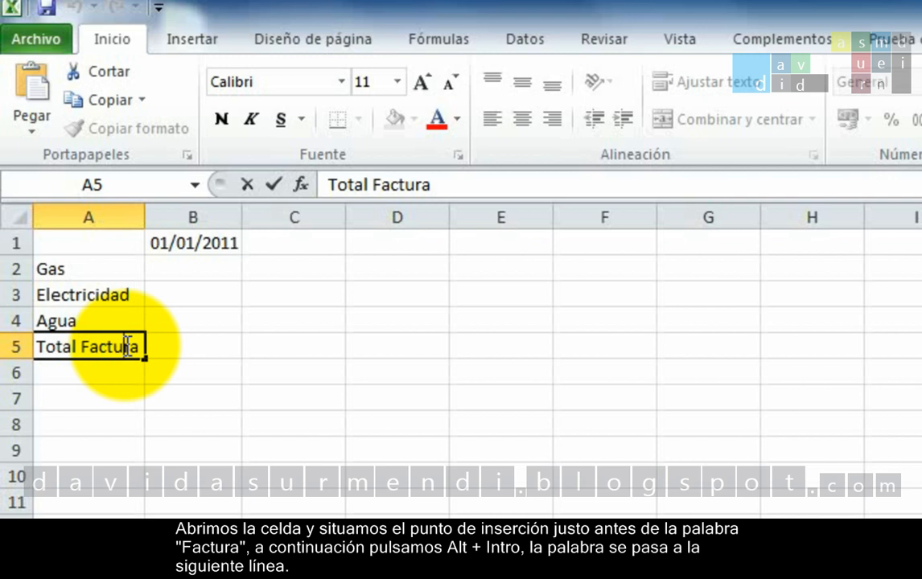
left_click(83, 346)
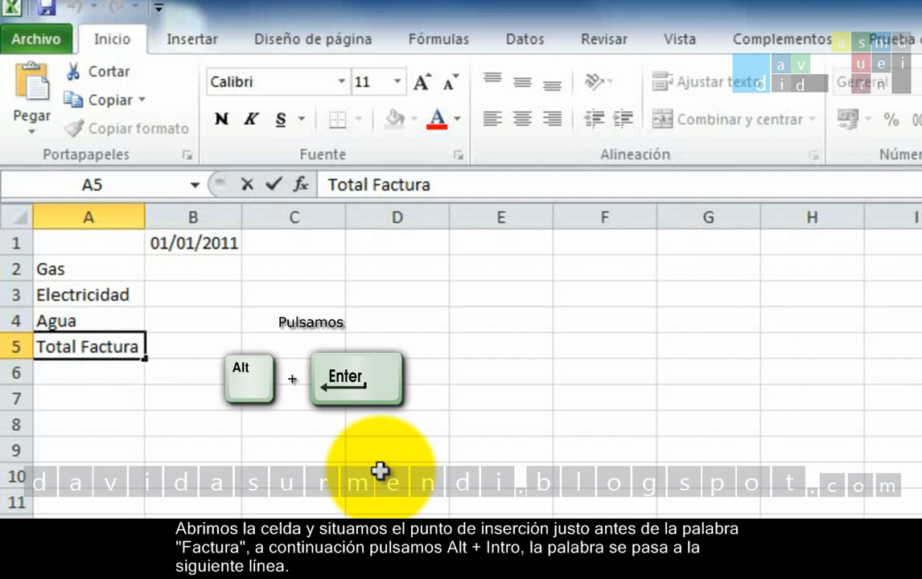
key("alt")
key("alt+Return")
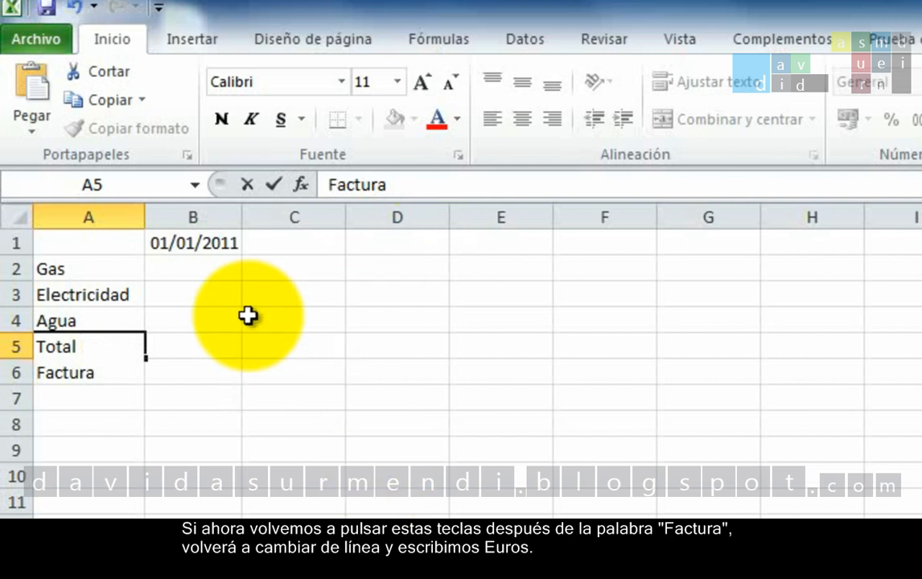
Add another line break after "Factura" in cell A5 and write "Euros" on the third line
left_click(100, 373)
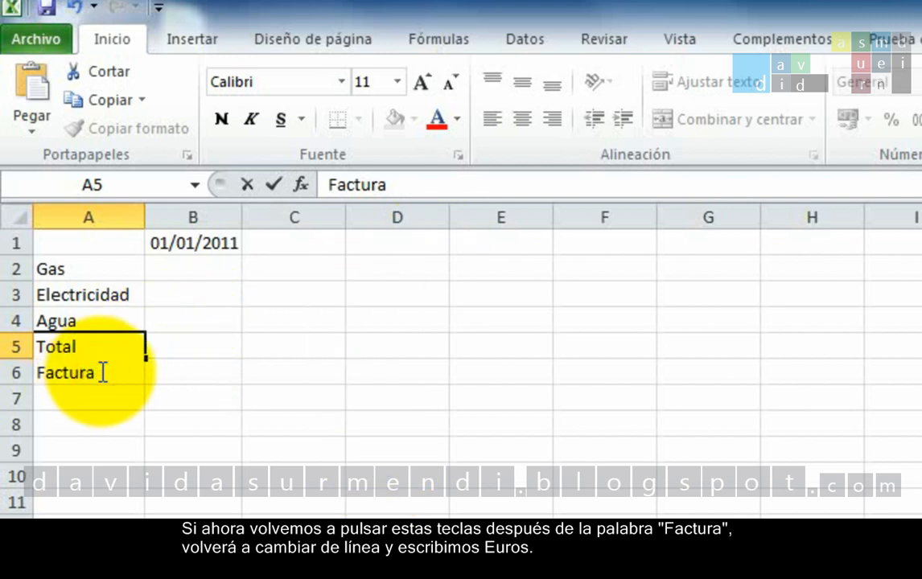
key("alt+Return")
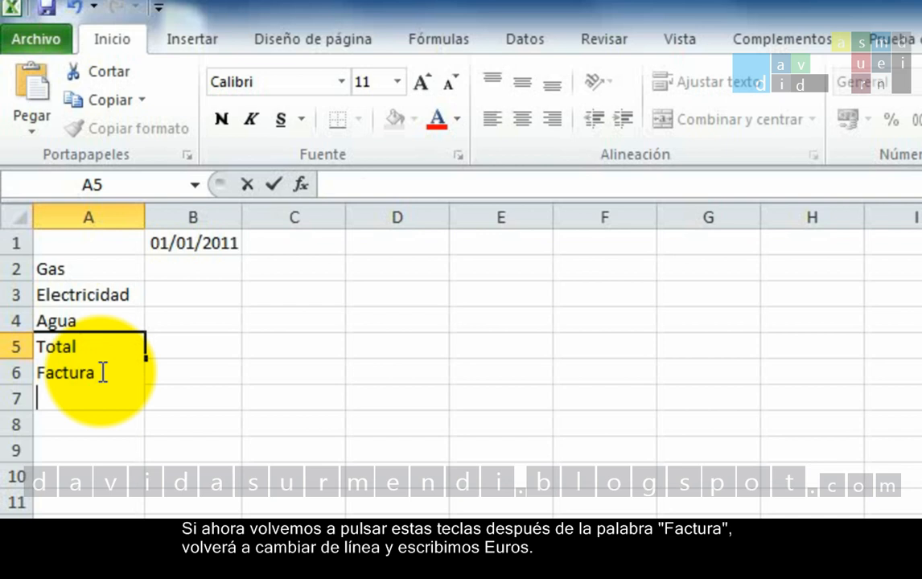
type("Euros")
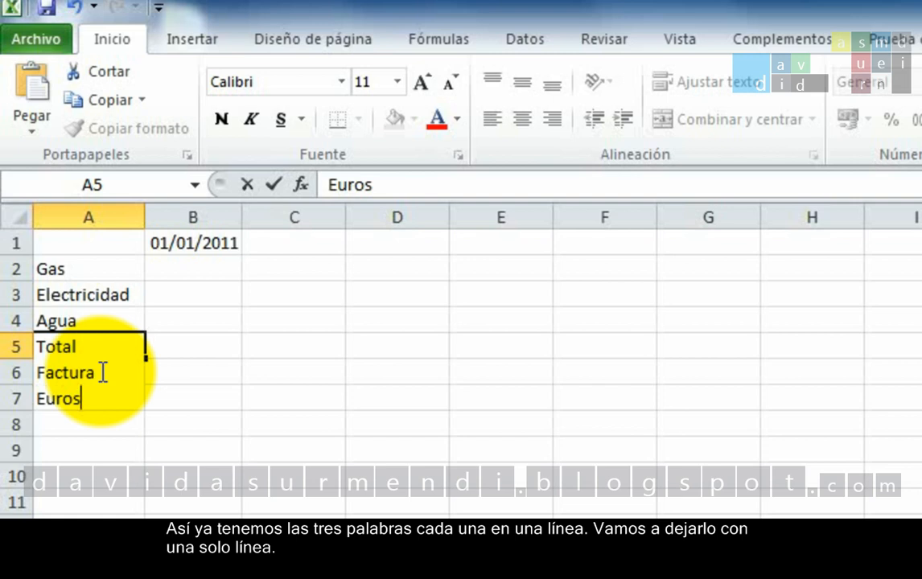
Remove the extra lines from cell A5, rewrite its text as "Total Factura" on a single line, and commit the entry
key("BackSpace")
key("BackSpace")
key("BackSpace")
key("BackSpace")
key("BackSpace")
key("BackSpace")
key("BackSpace")
key("BackSpace")
key("BackSpace")
key("BackSpace")
key("BackSpace")
key("BackSpace")
key("BackSpace")
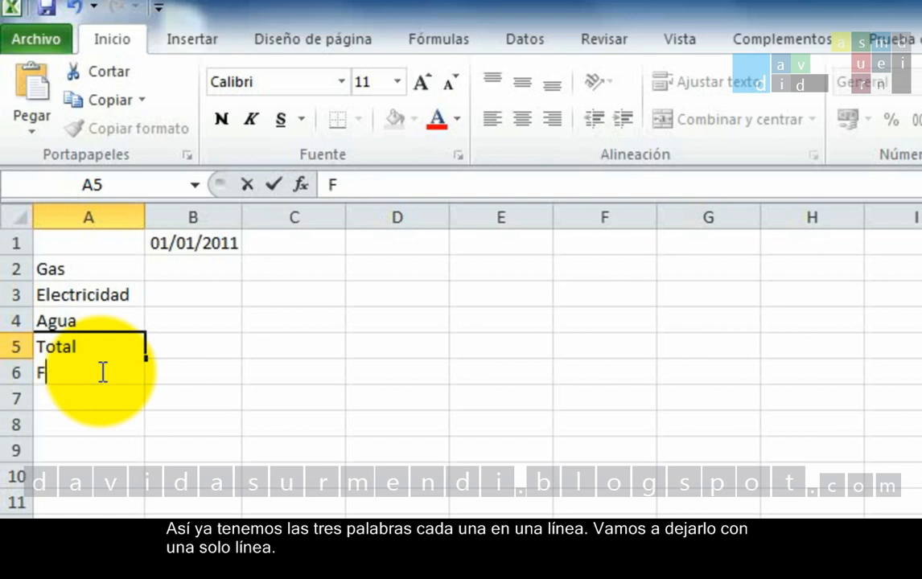
key("BackSpace")
type("Fa")
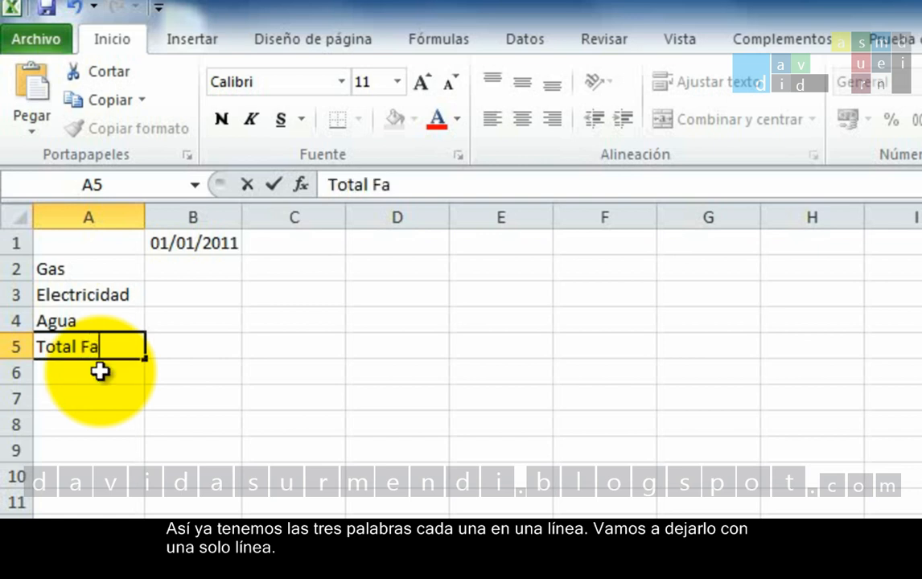
type("ctura")
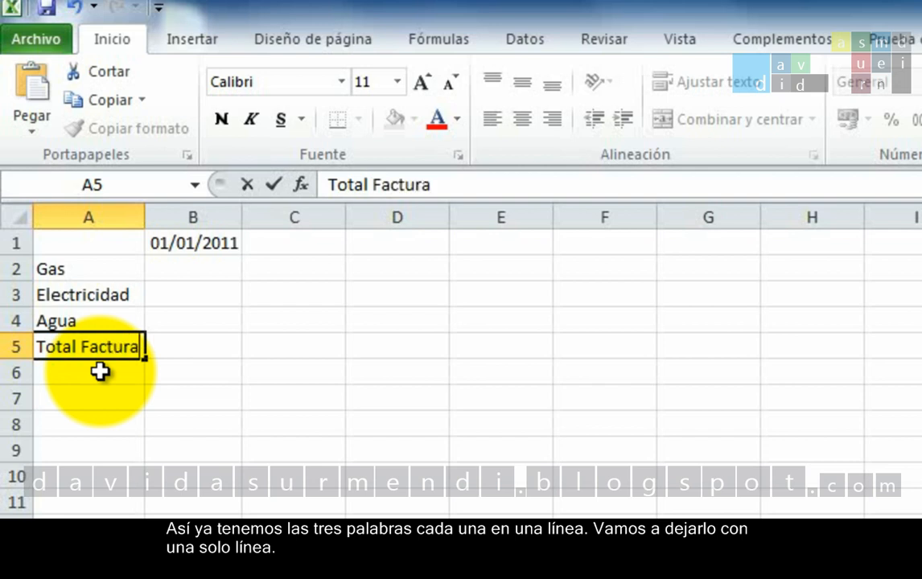
key("Return")
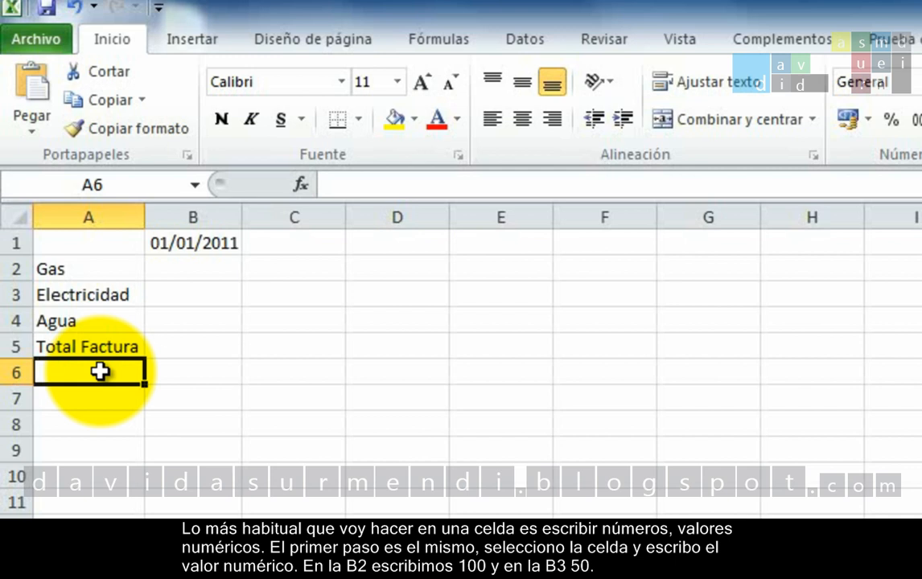
Enter the amounts 100 for Gas in B2, 50 for Electricidad in B3 and 25,5 for Agua in B4
left_click(207, 275)
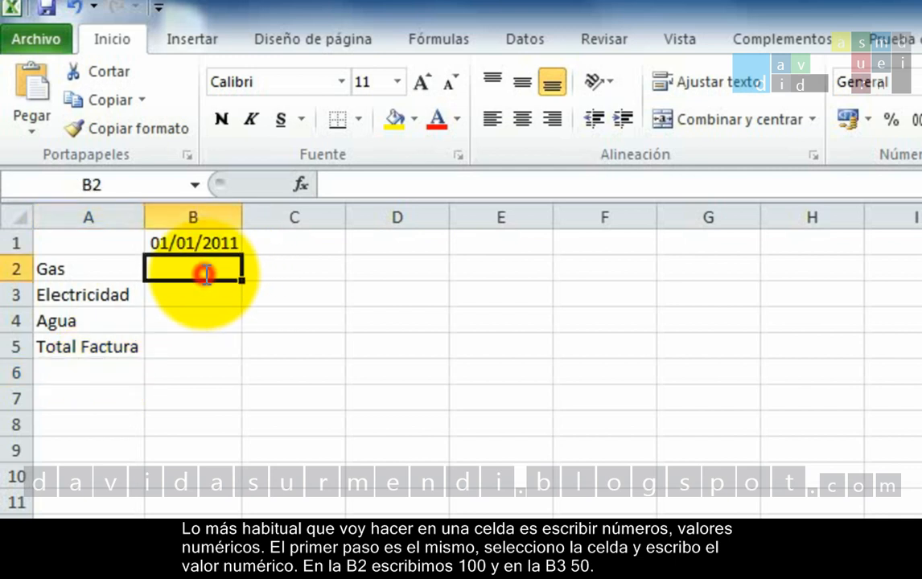
type("100")
key("Return")
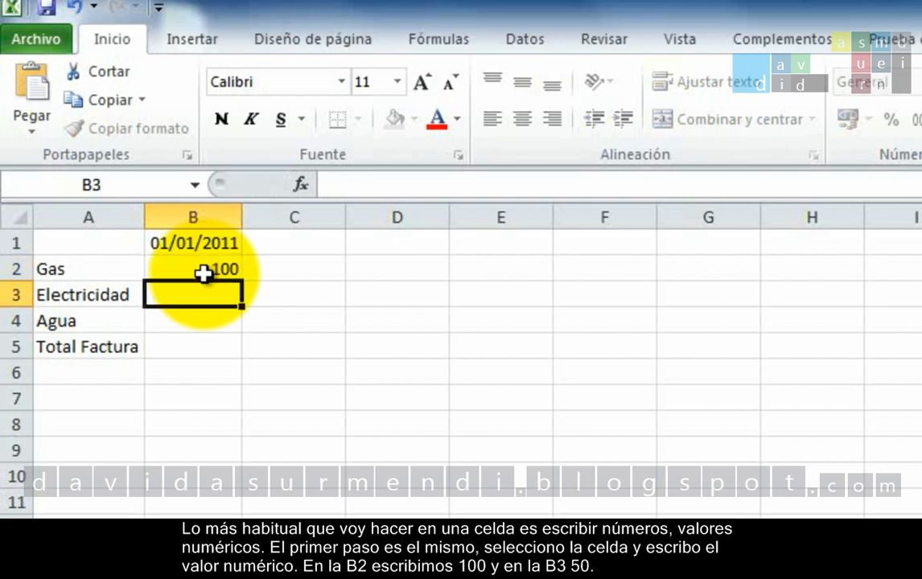
type("50")
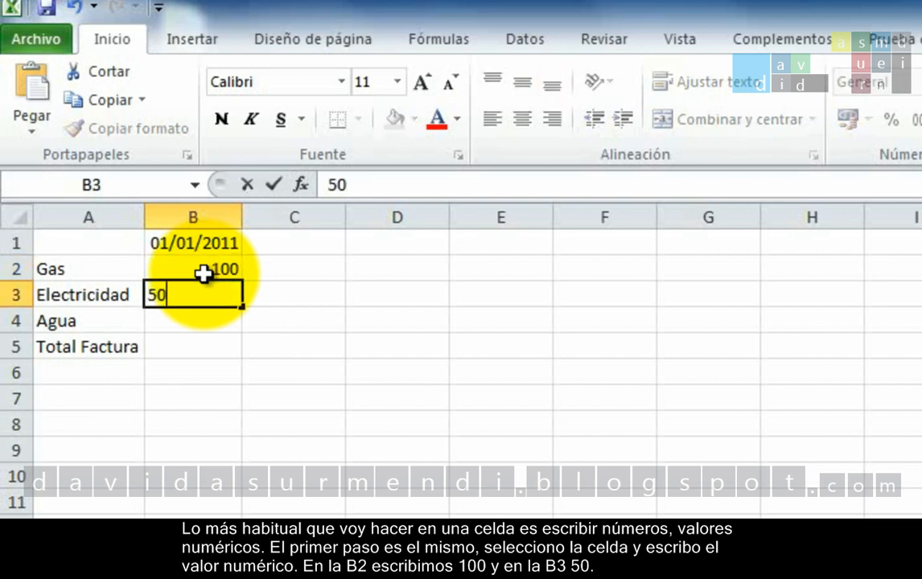
key("Return")
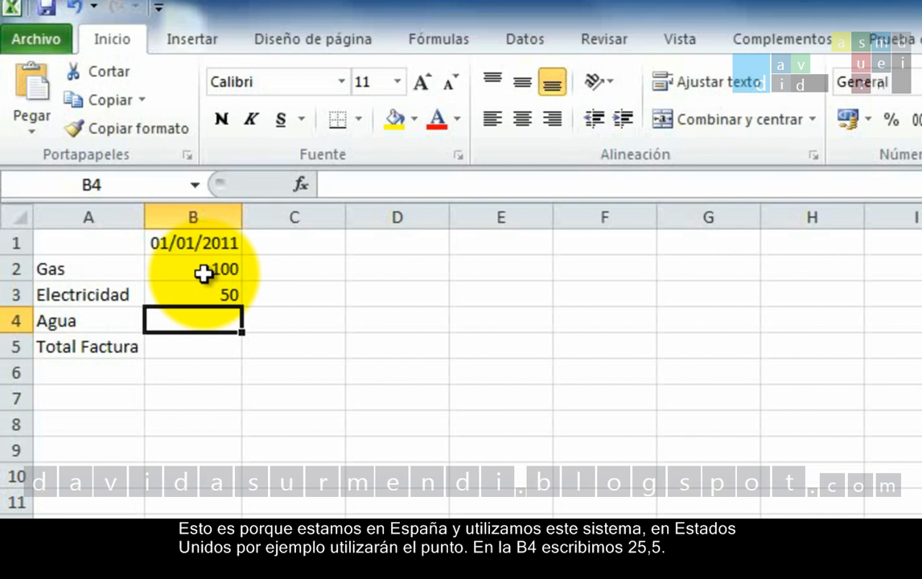
type("2")
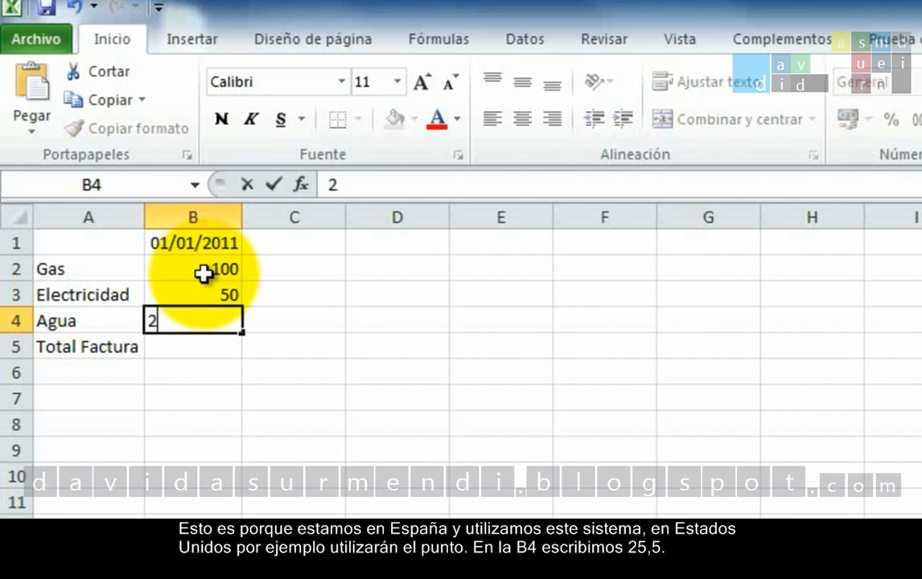
type("5,5")
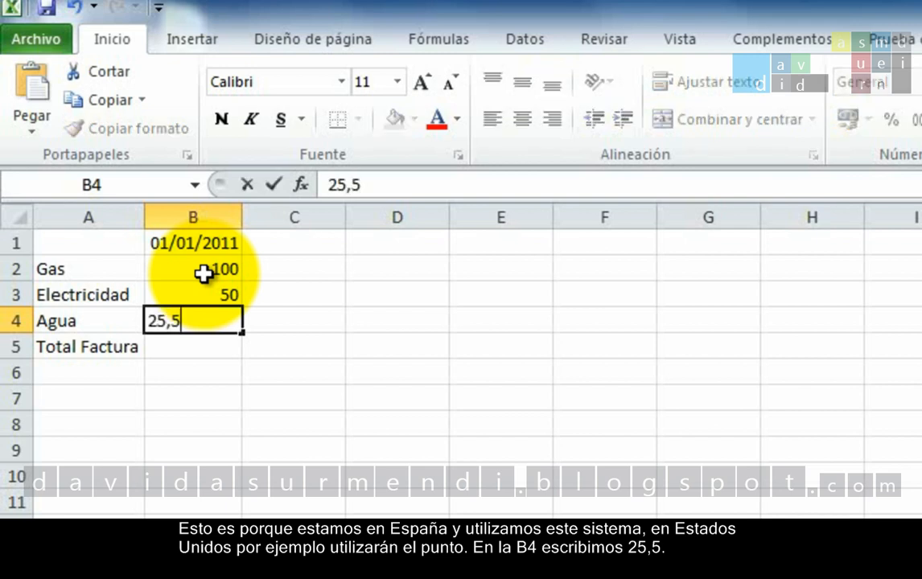
key("Return")
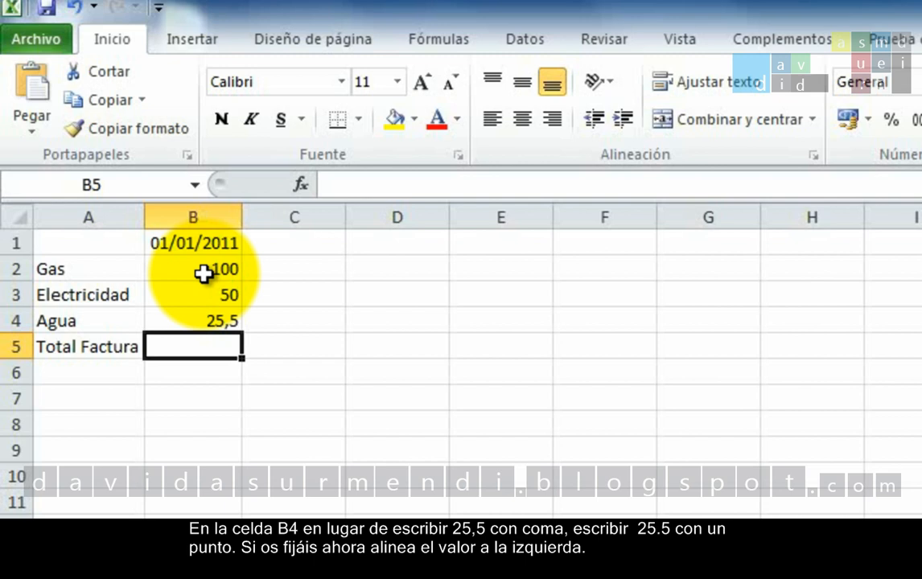
Edit the Agua amount in cell B4 so it uses a decimal point, 25.5, and commit the entry
double_click(223, 319)
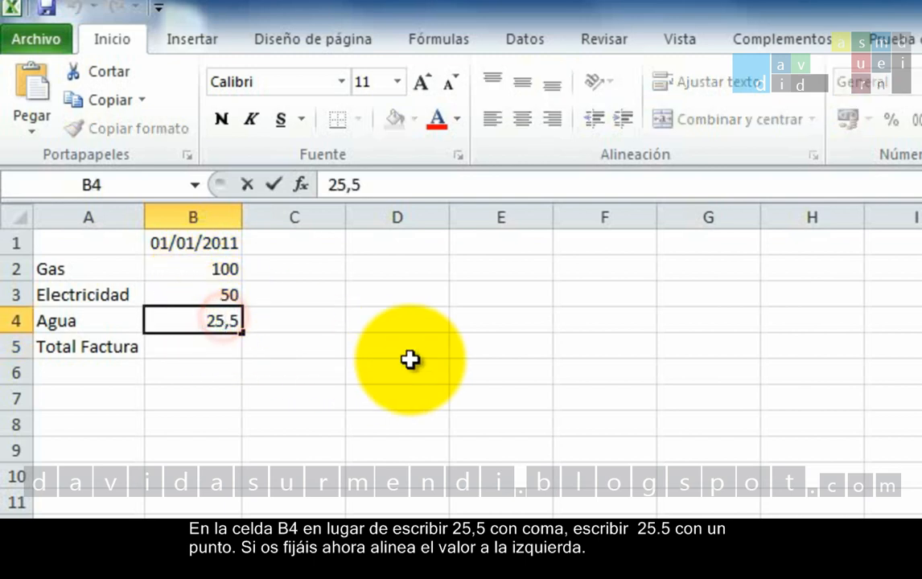
key("Delete")
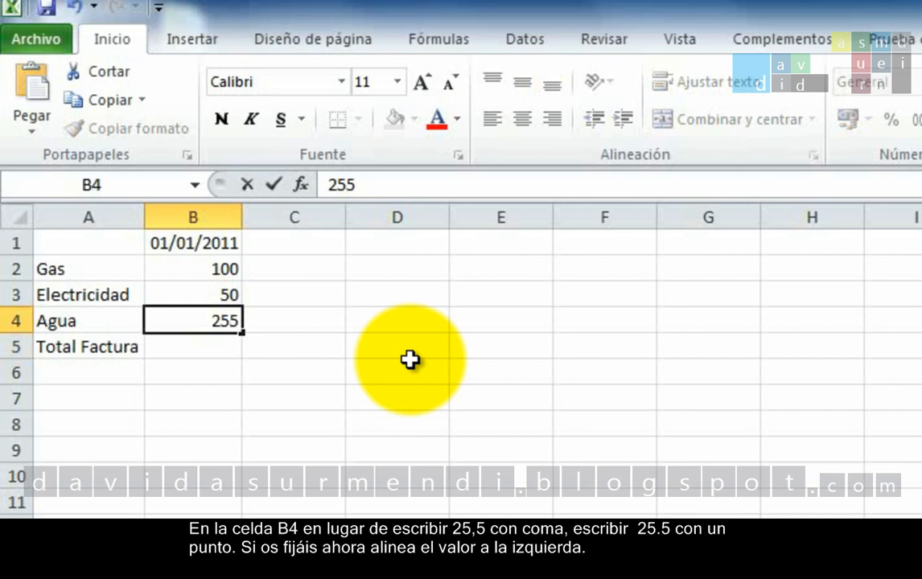
type("5")
key("BackSpace")
type(",")
key("BackSpace")
type(".")
key("Return")
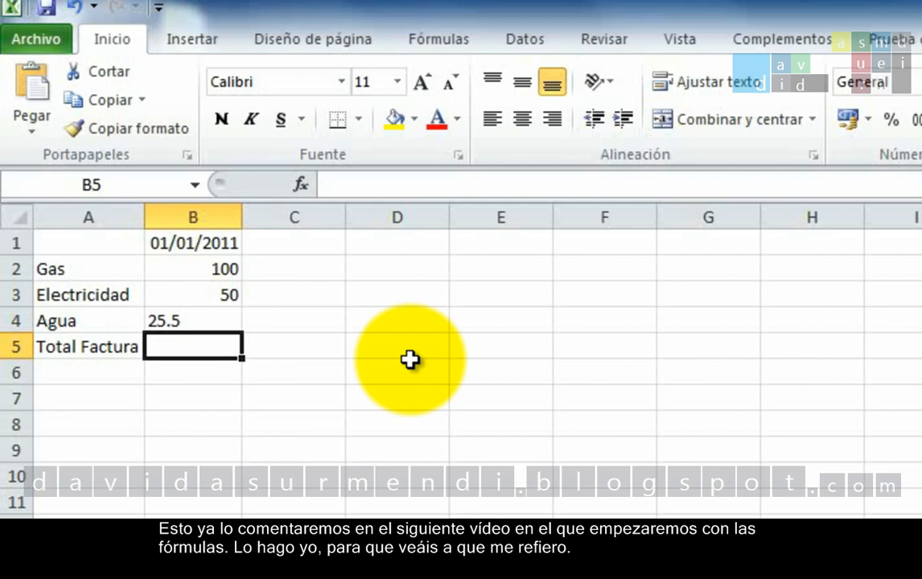
Enter the formula =B2+B3+B4 in cell B5 to add up the three bill amounts
type("=")
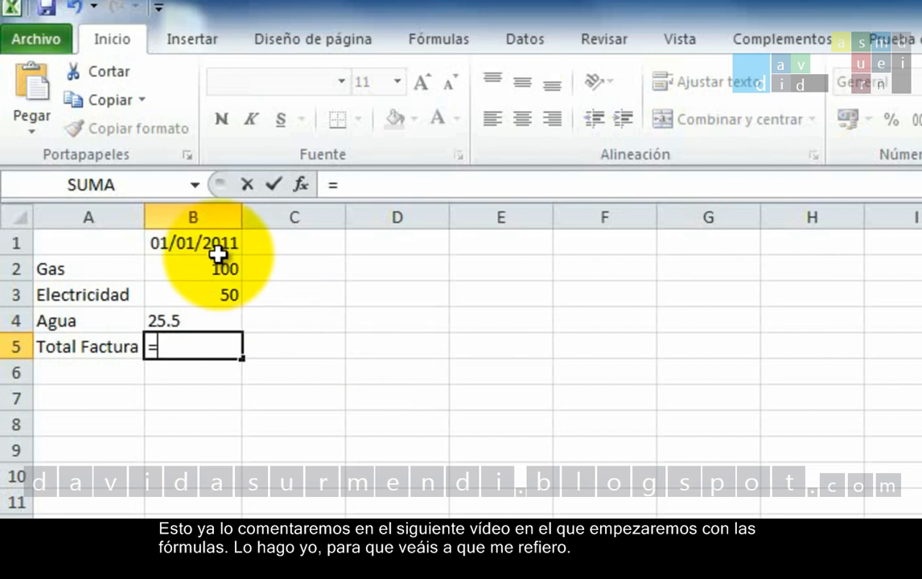
left_click(218, 265)
type("+")
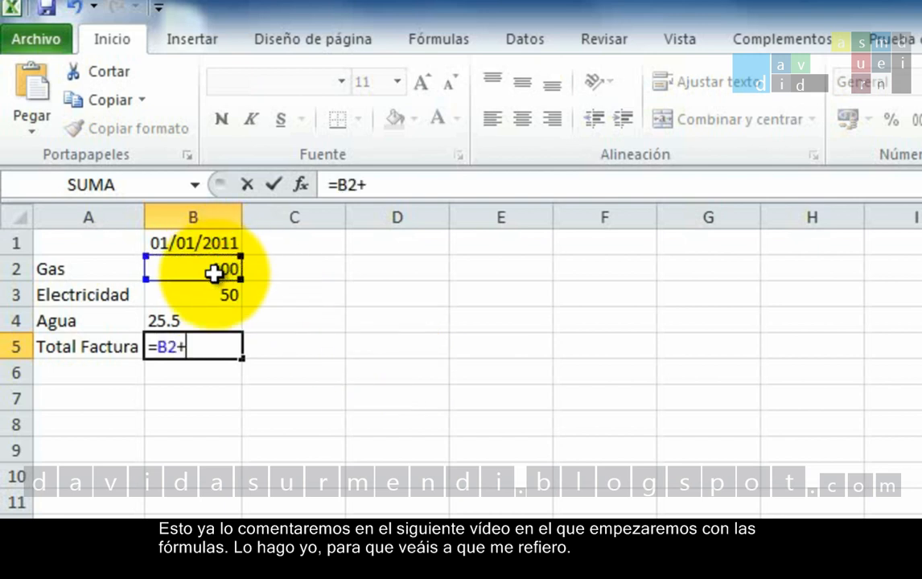
left_click(210, 298)
type("+")
left_click(207, 322)
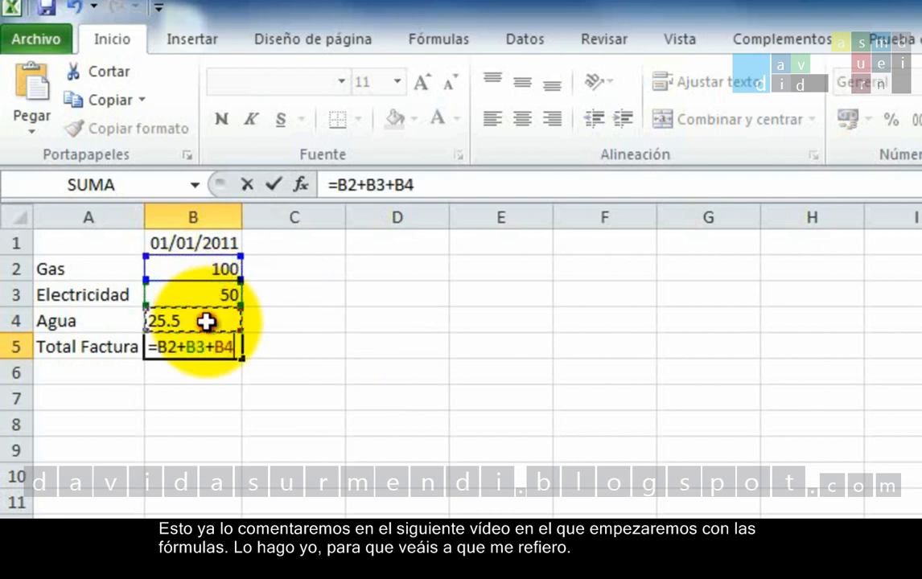
key("Return")
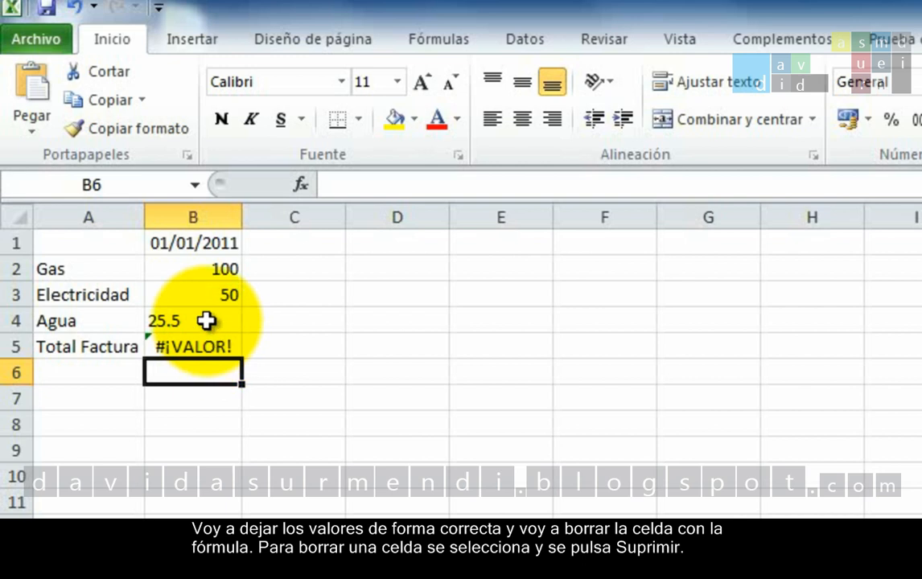
Delete the formula from cell B5 and change the amount in B4 back to 25,5 with a decimal comma
left_click(203, 346)
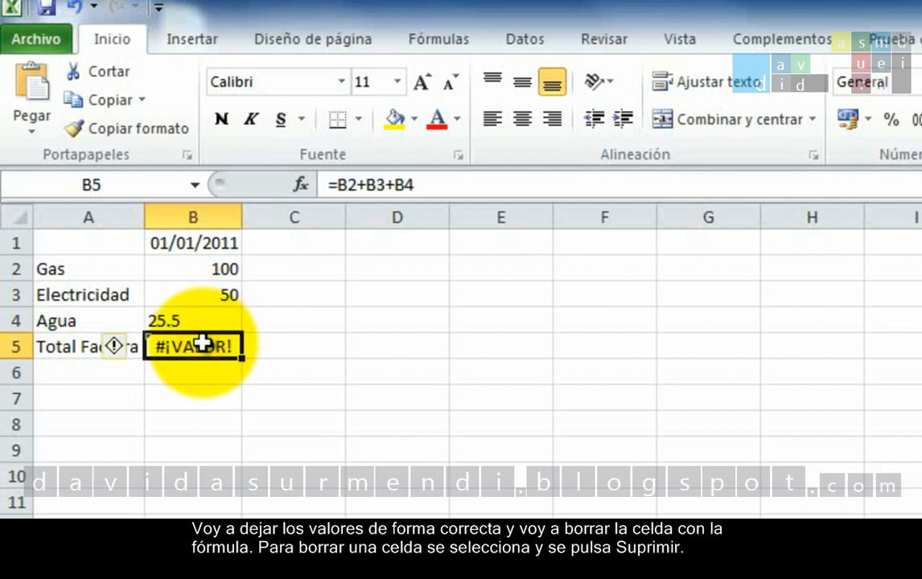
key("Delete")
double_click(227, 323)
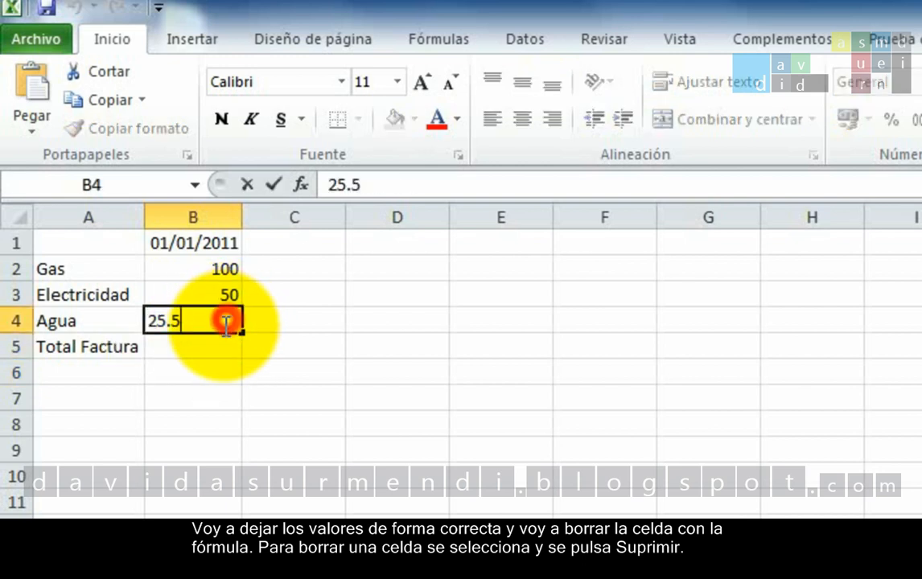
left_click(175, 319)
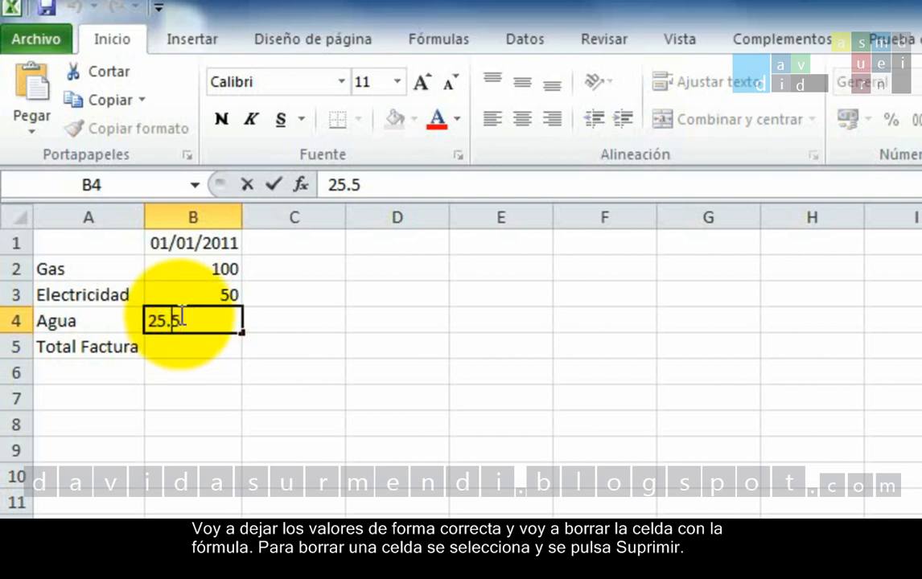
key("BackSpace")
type(",")
key("Return")
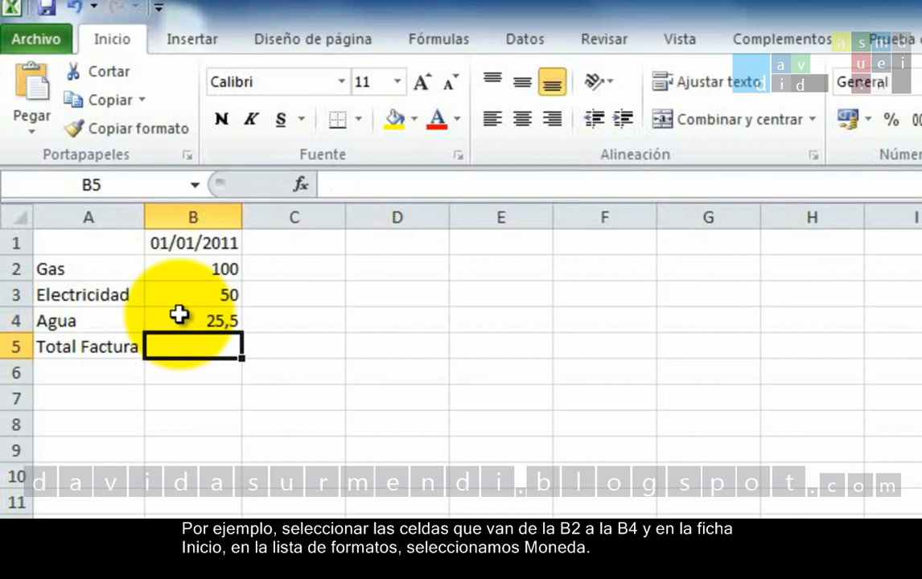
Apply the Moneda number format to the amounts in B2:B4
left_click_drag(197, 269, 202, 320)
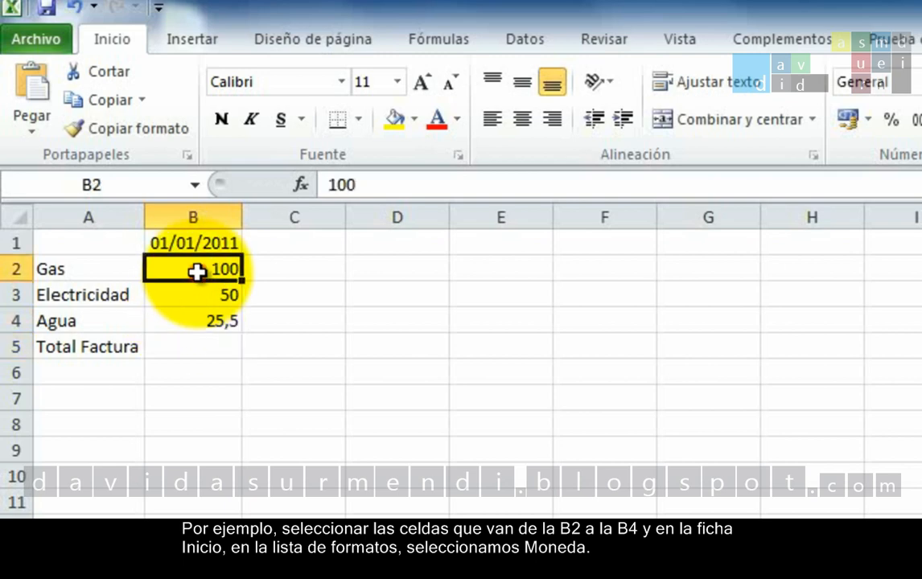
left_click_drag(157, 255, 157, 255)
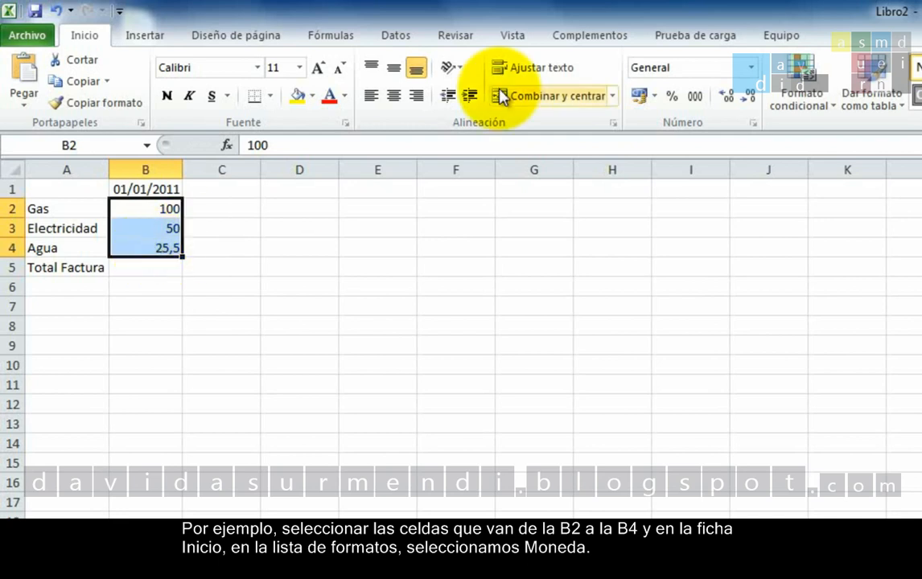
left_click(755, 68)
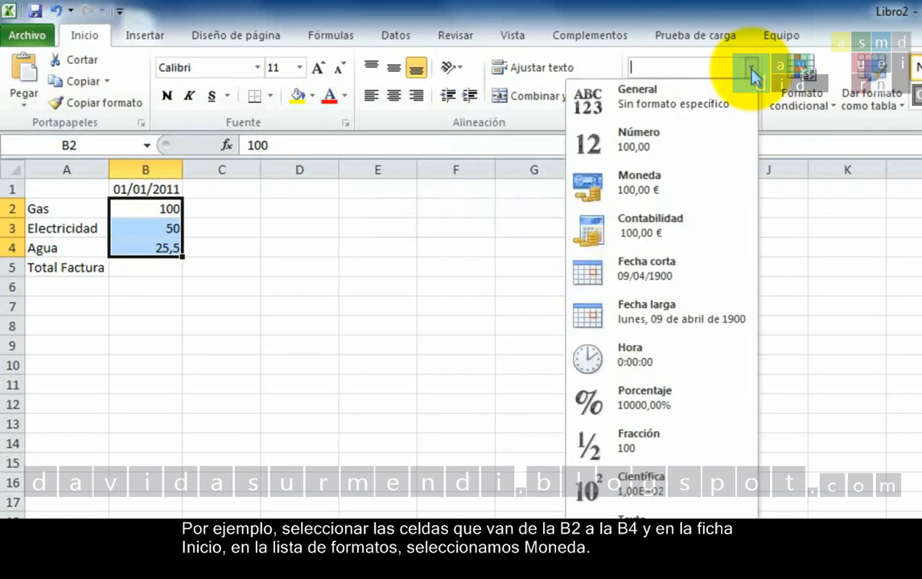
left_click(707, 190)
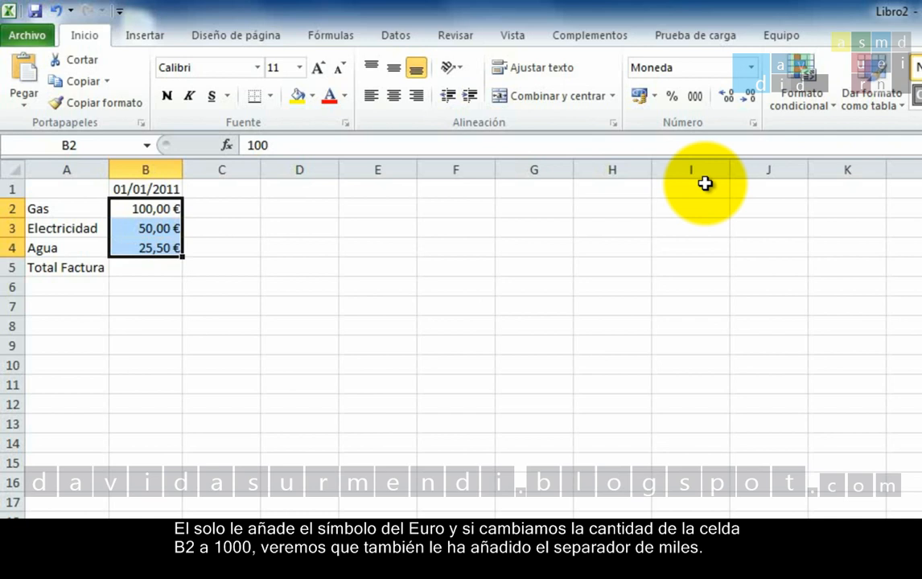
Set the Gas amount in B2 to 1000 and apply the Incorrecto cell style to B2:B4
left_click(169, 209)
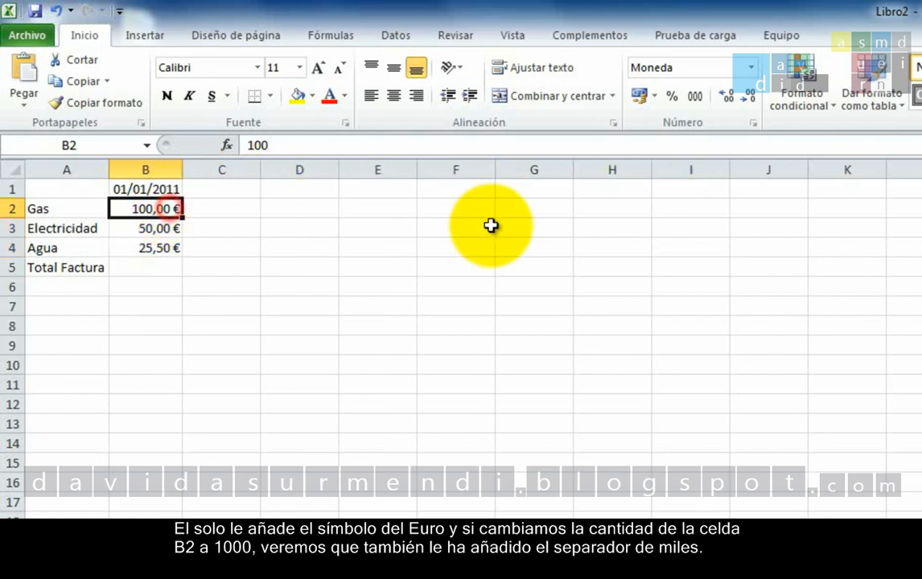
type("1000")
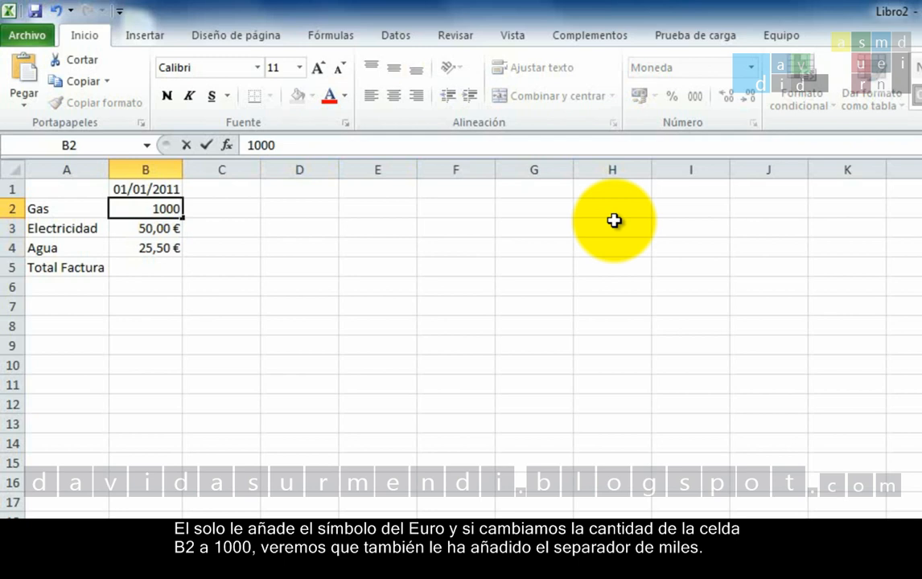
key("Return")
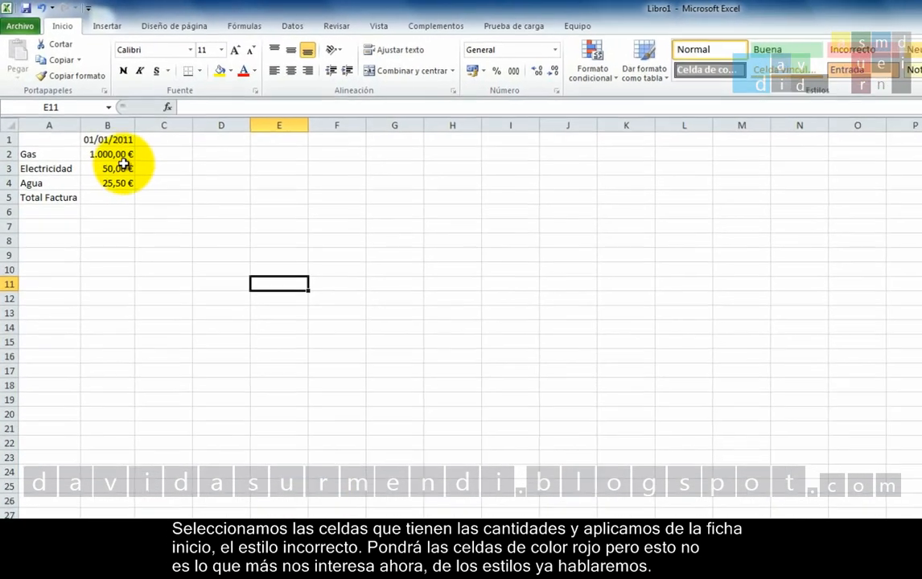
left_click_drag(165, 208, 171, 250)
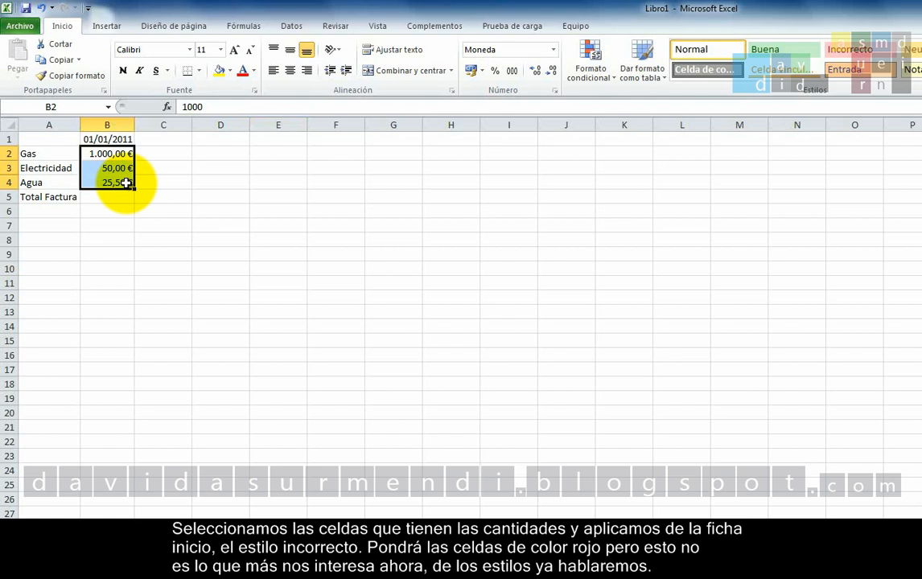
left_click(865, 53)
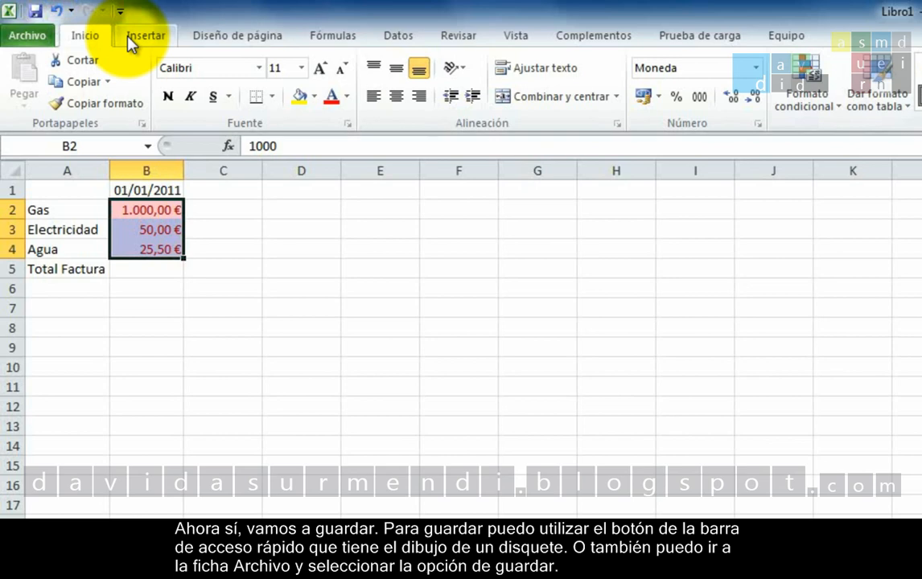
Open the save dialog for the workbook and name the file "Primeros Pasos en Excel" in the Documentos library
left_click(37, 38)
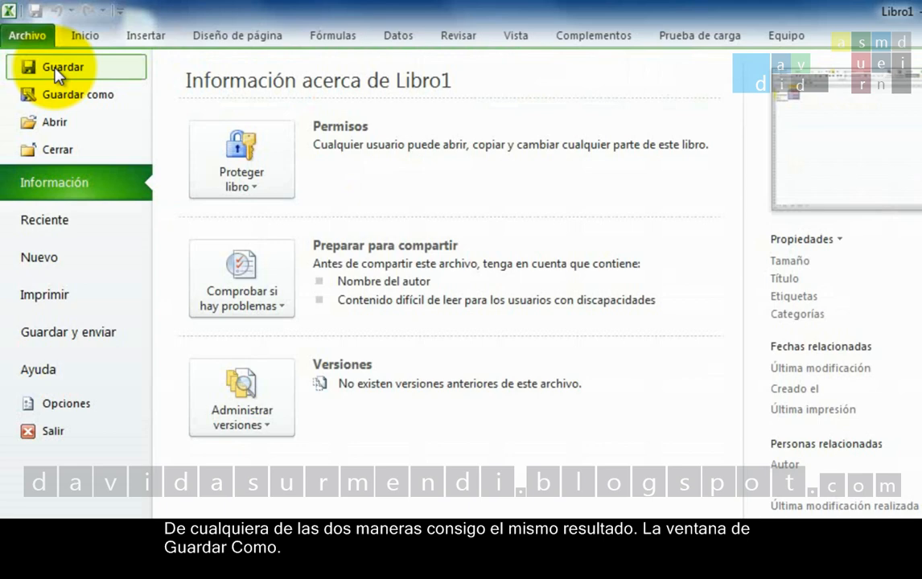
left_click(57, 67)
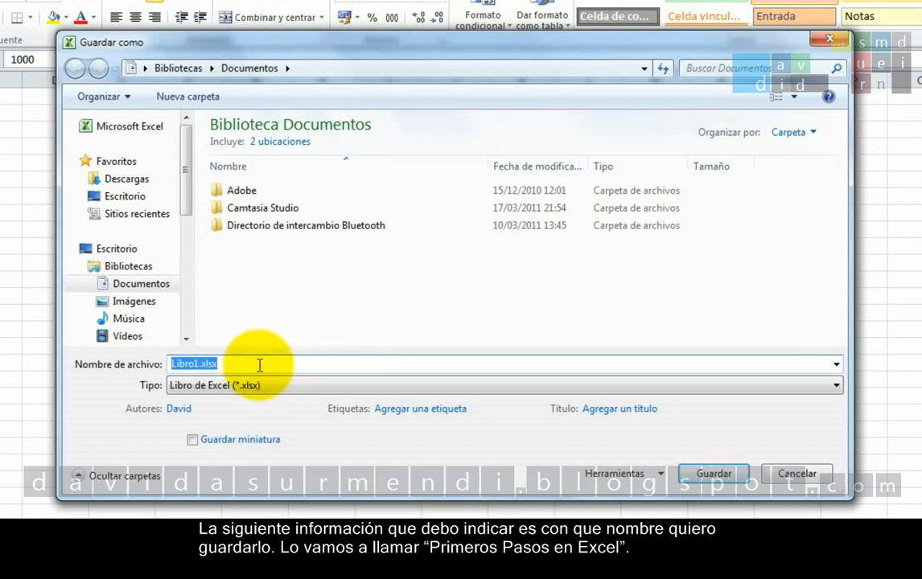
type("Primeros ")
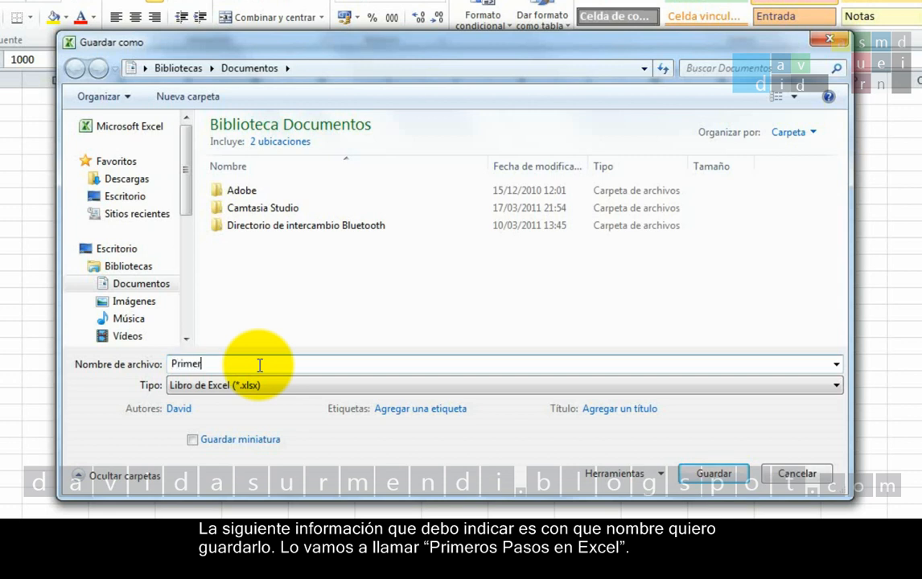
type("Pasos en Excel")
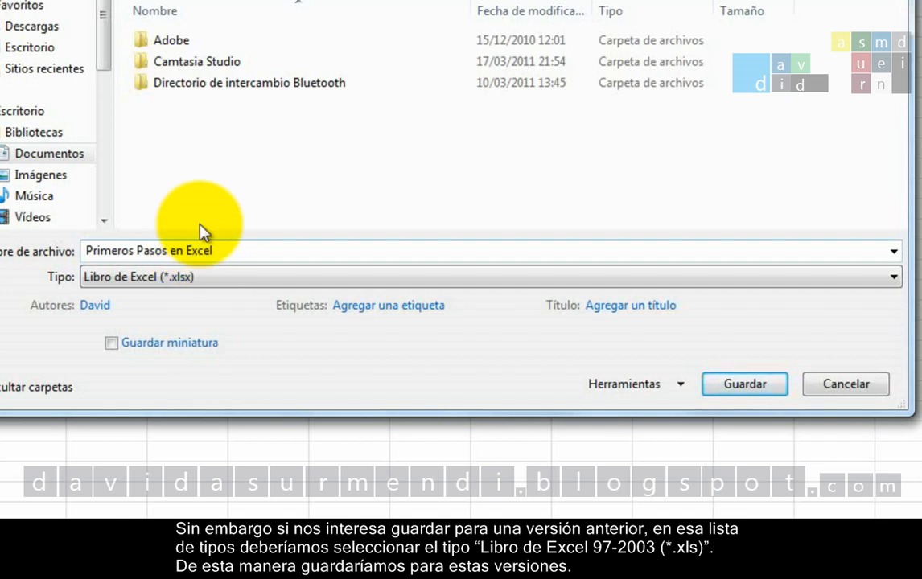
Choose the file type Libro de Excel 97-2003 (*.xls) and save, continuing past the compatibility check
left_click(712, 277)
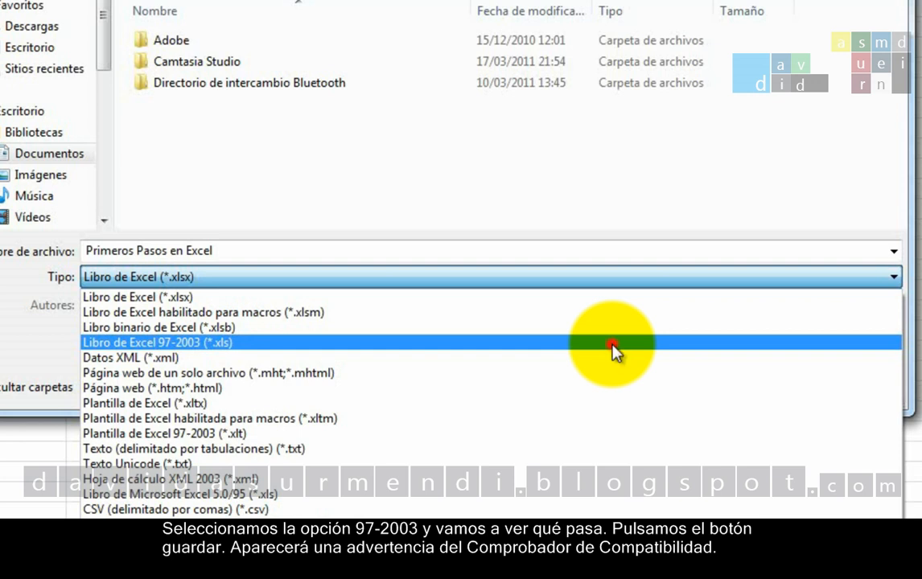
left_click(612, 343)
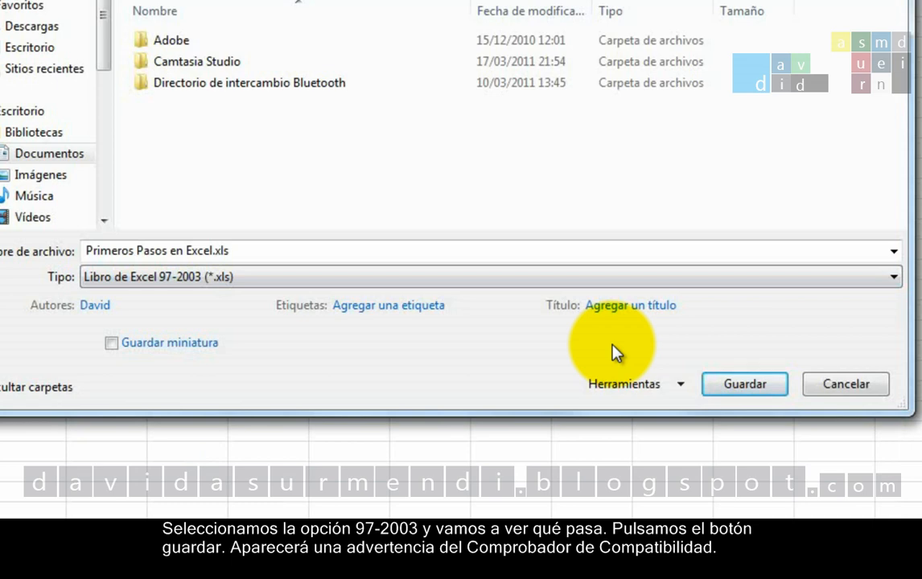
left_click(742, 384)
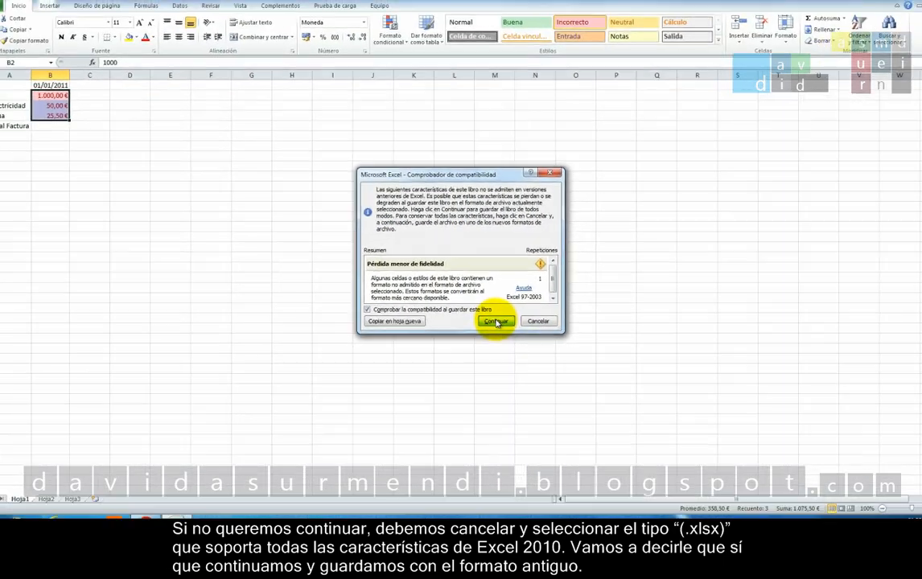
left_click(511, 359)
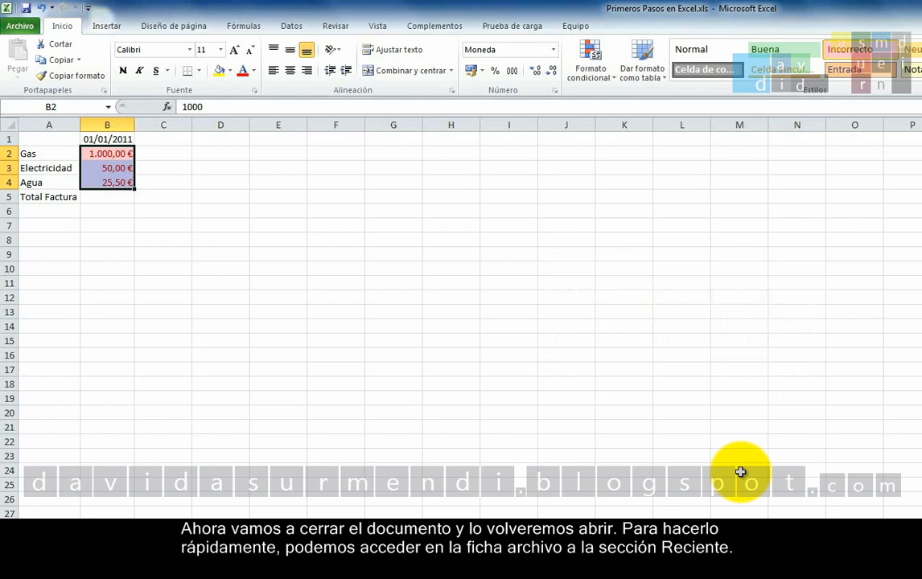
Close and reopen the recent workbook Primeros Pasos en Excel.xls, and jump to the last row of column B
left_click(27, 30)
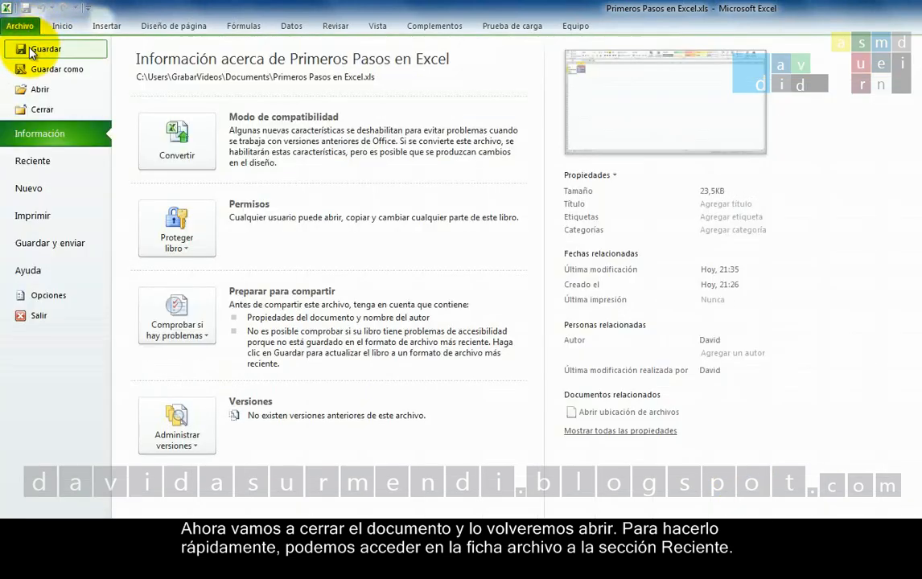
left_click(32, 110)
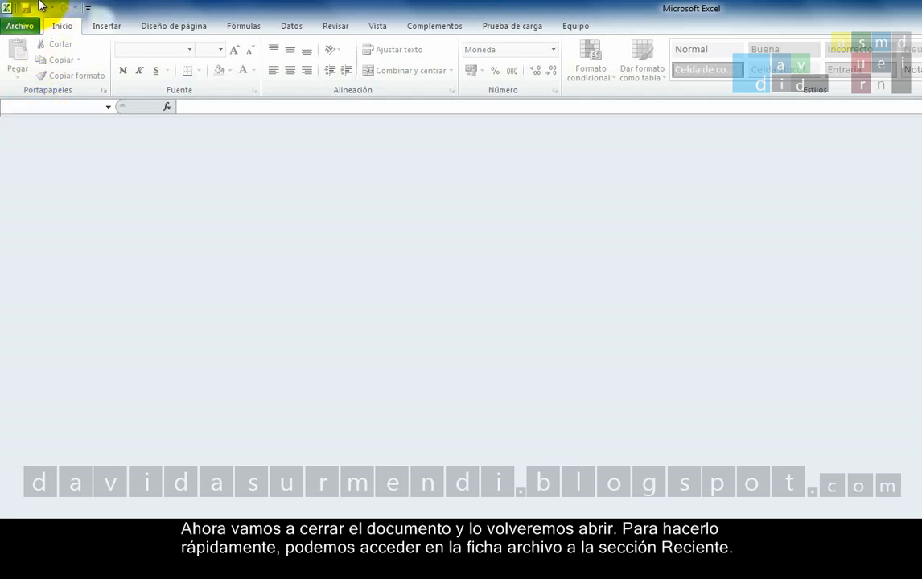
left_click(23, 26)
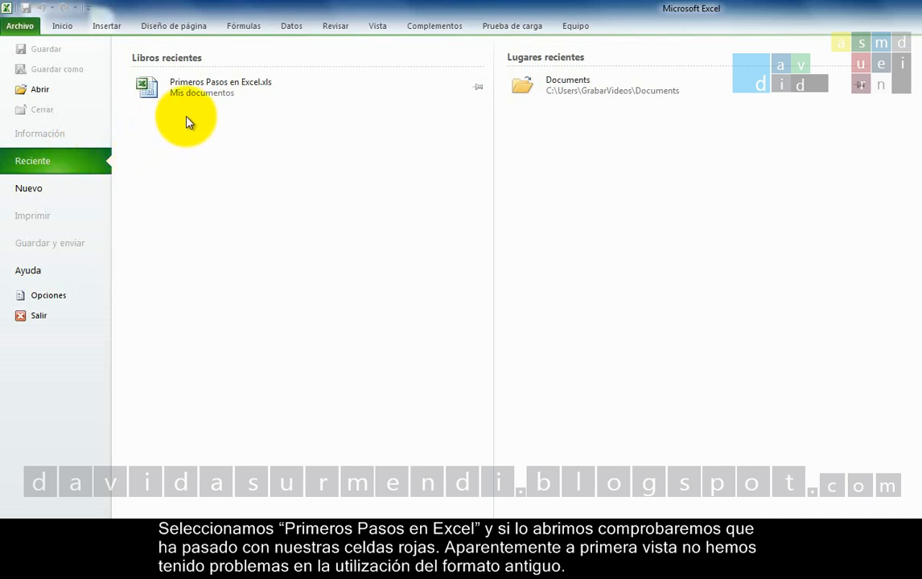
left_click(200, 89)
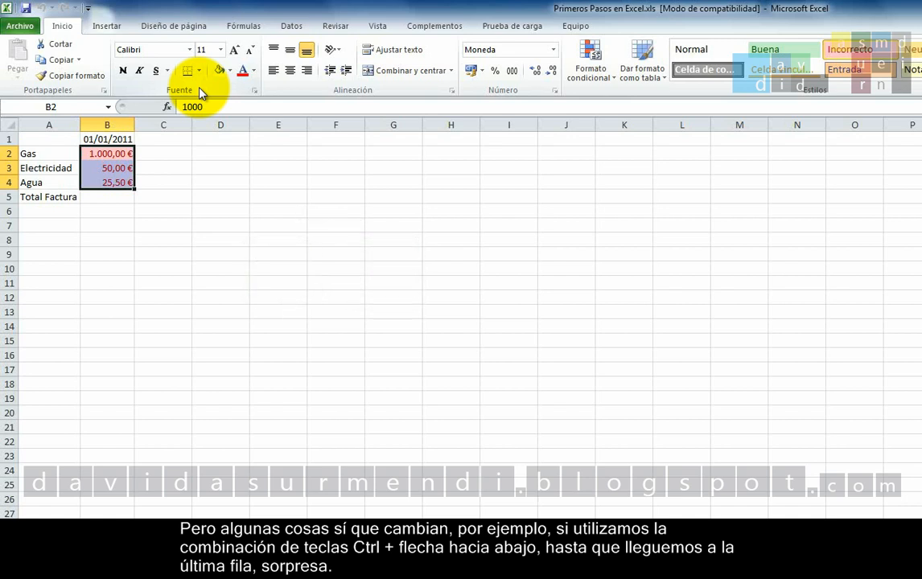
key("ctrl+Down")
key("ctrl+Down")
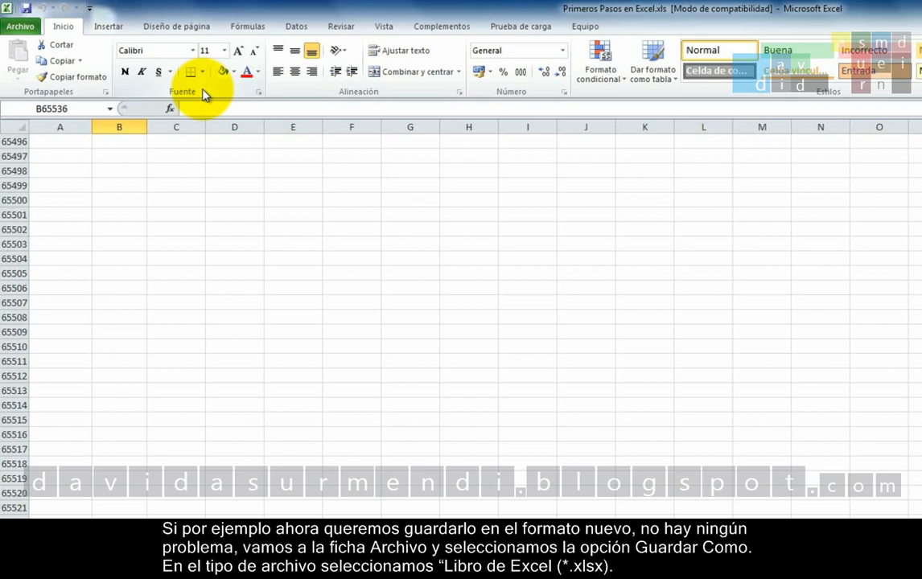
Save a copy of the workbook in the Documentos library with the file type Libro de Excel (*.xlsx)
left_click(20, 28)
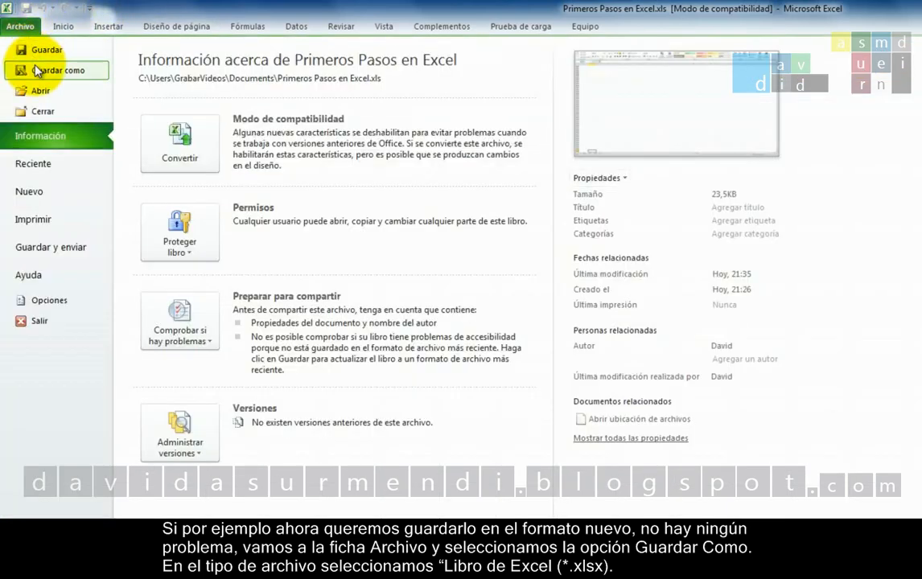
left_click(31, 62)
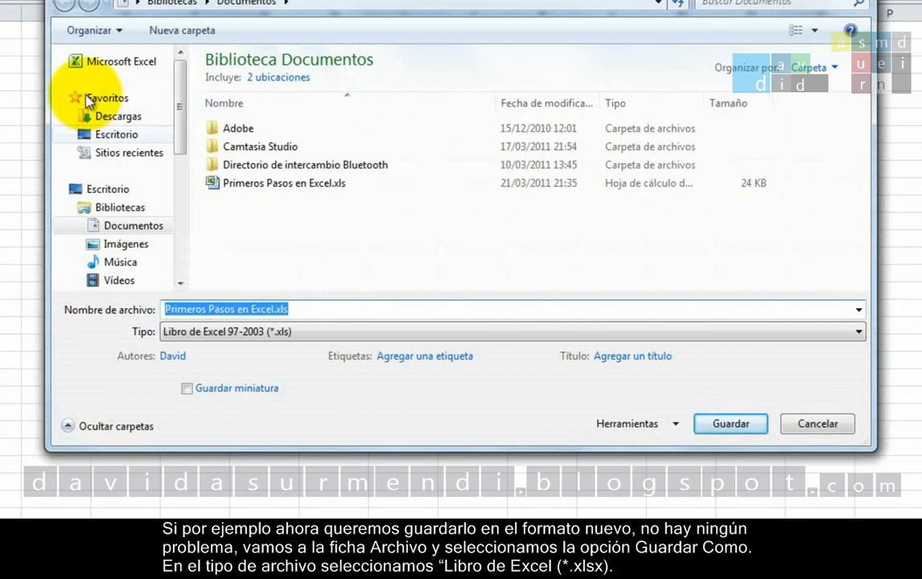
left_click(581, 331)
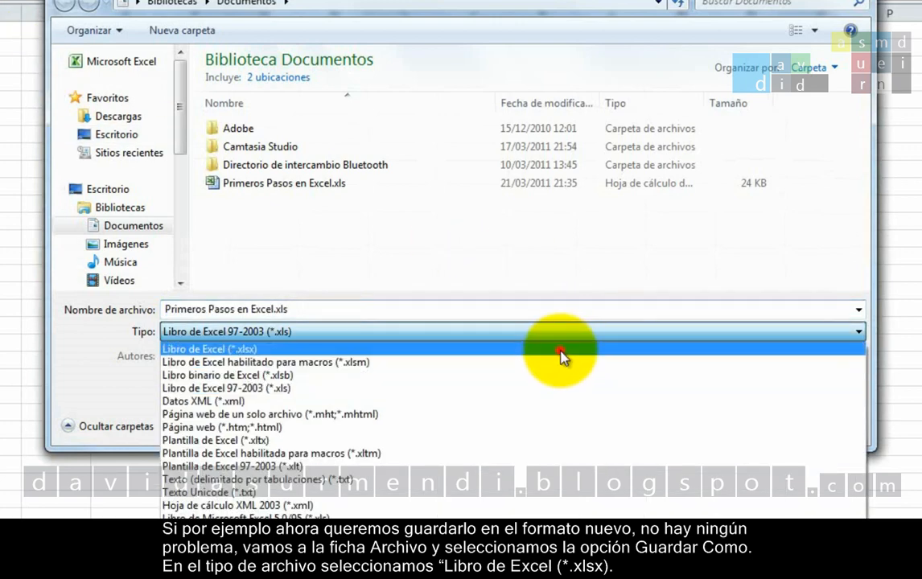
left_click(562, 351)
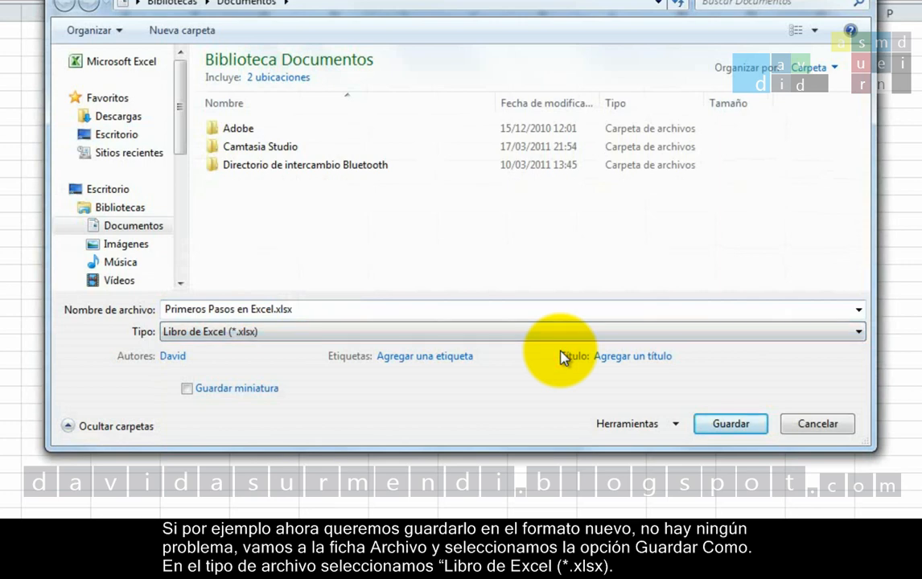
left_click(706, 428)
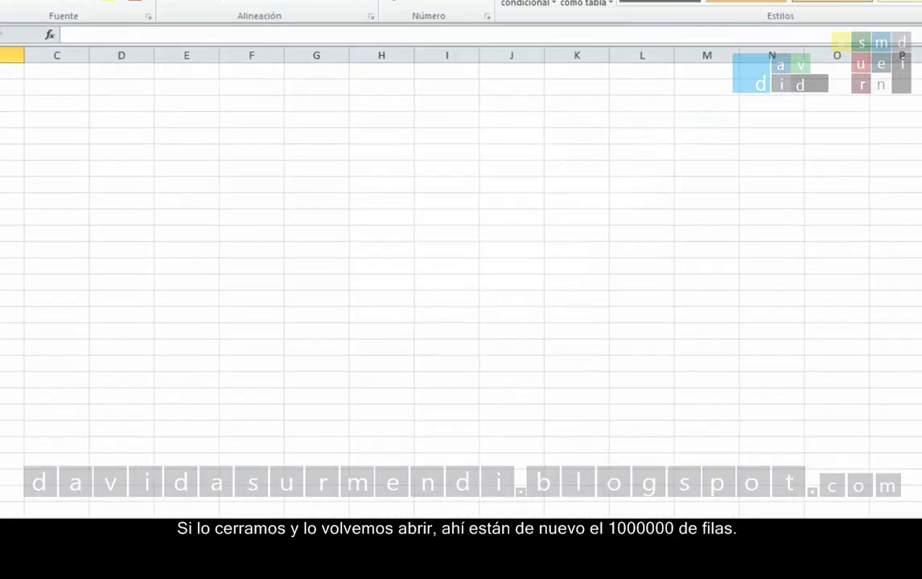
Close and reopen the recent workbook Primeros Pasos en Excel.xlsx, and jump to the sheet's last row in column B
left_click(19, 29)
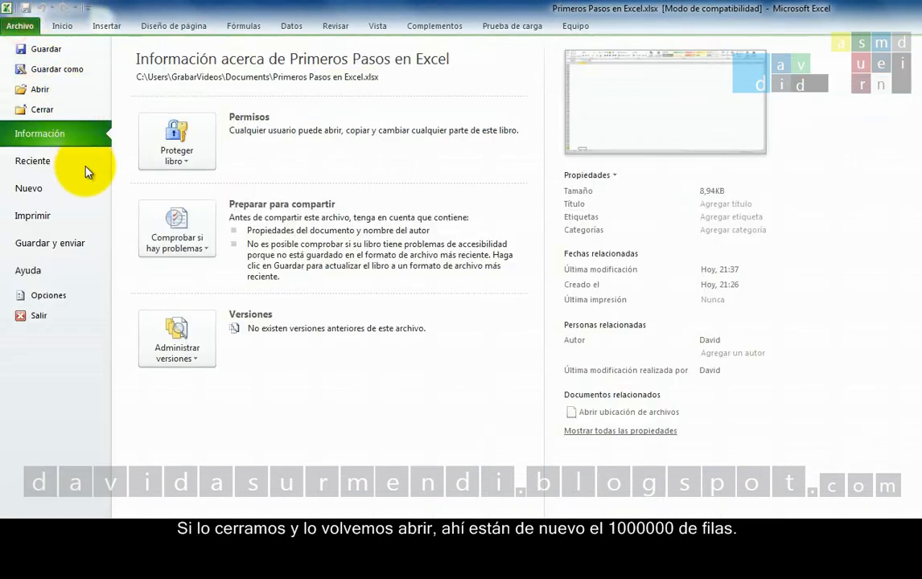
left_click(54, 111)
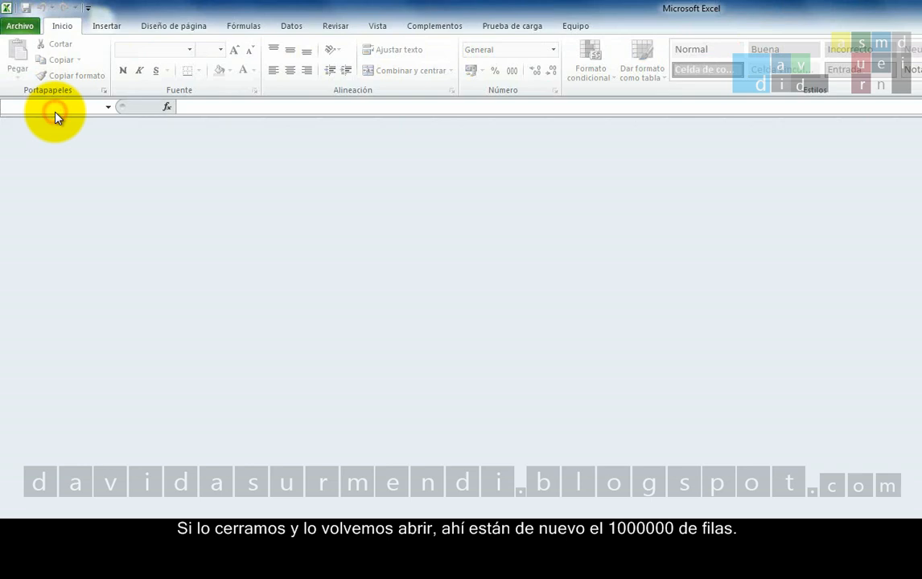
left_click(19, 28)
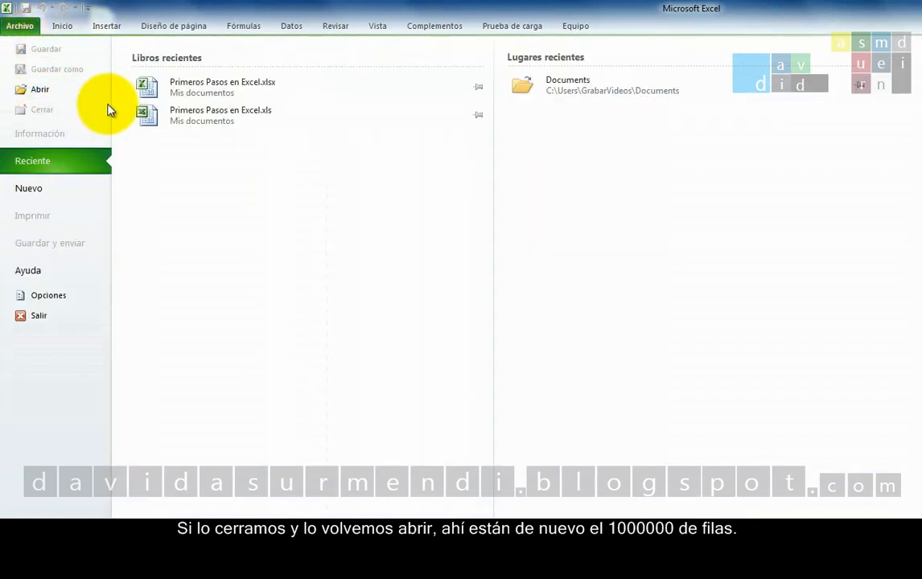
left_click(207, 92)
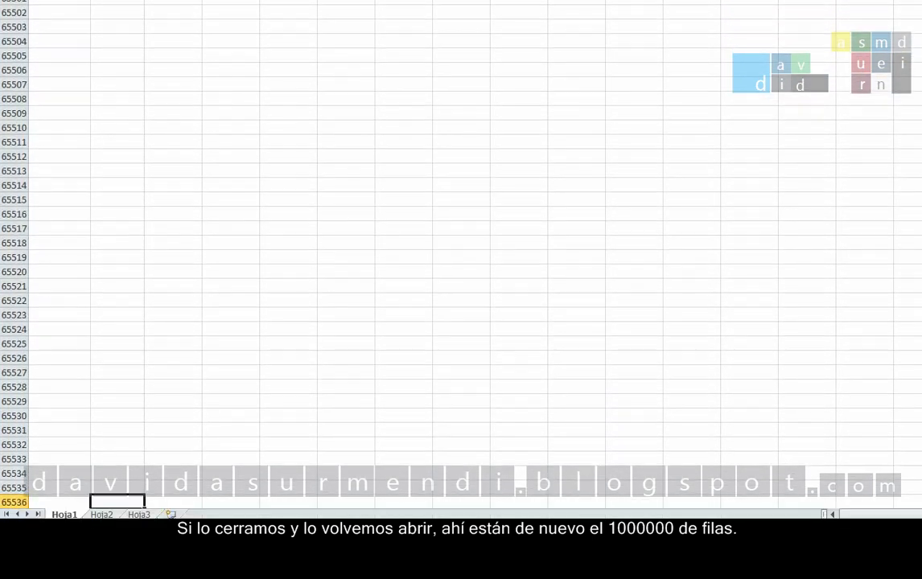
key("ctrl+Down")
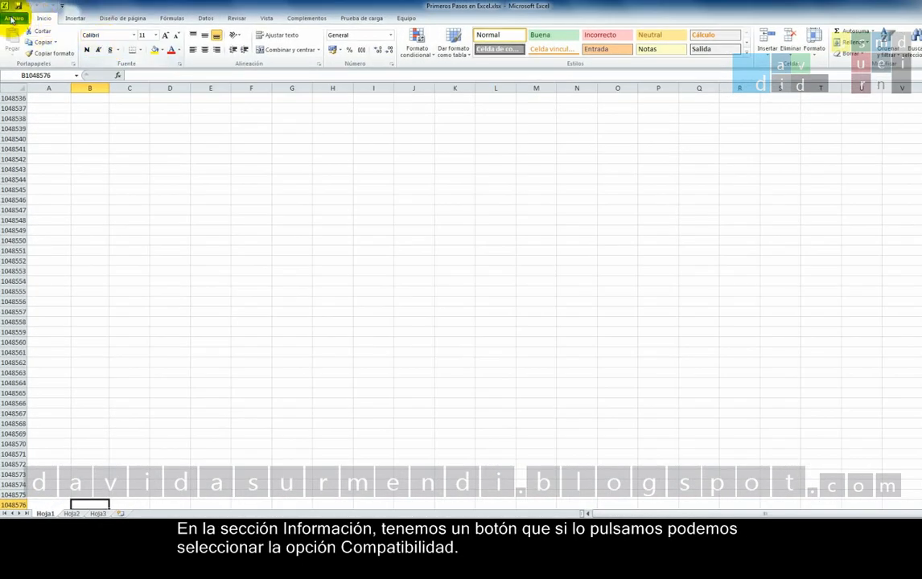
Check the workbook's compatibility with earlier Excel versions and dismiss the compatibility report
left_click(11, 18)
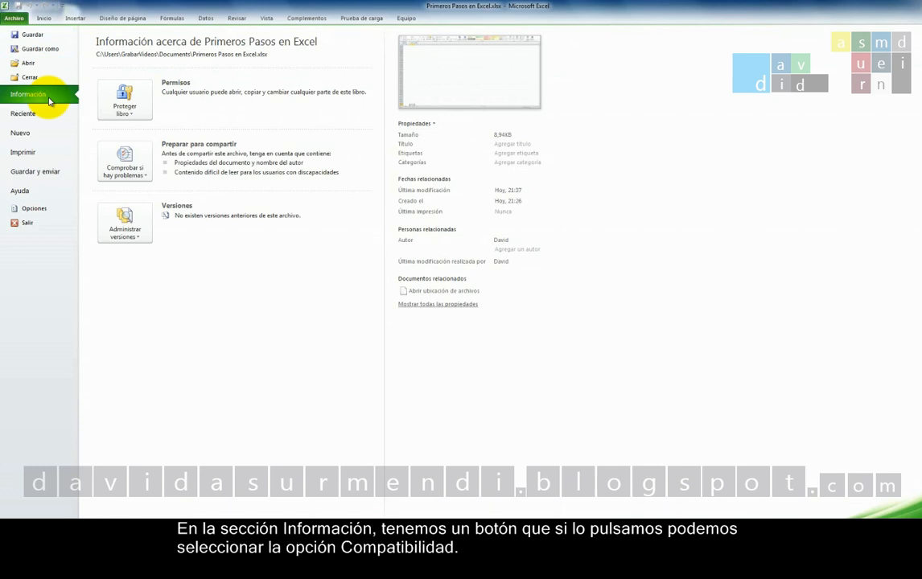
left_click(129, 165)
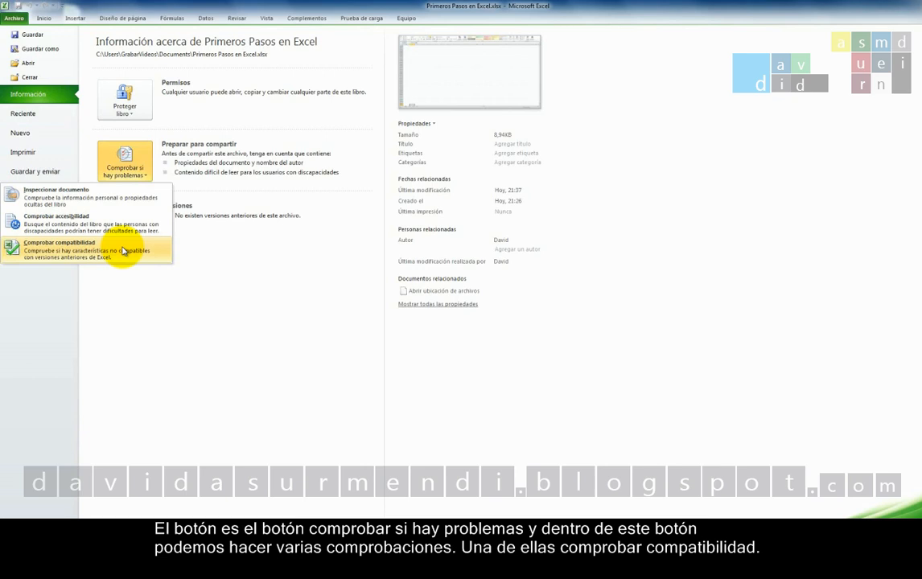
left_click(123, 252)
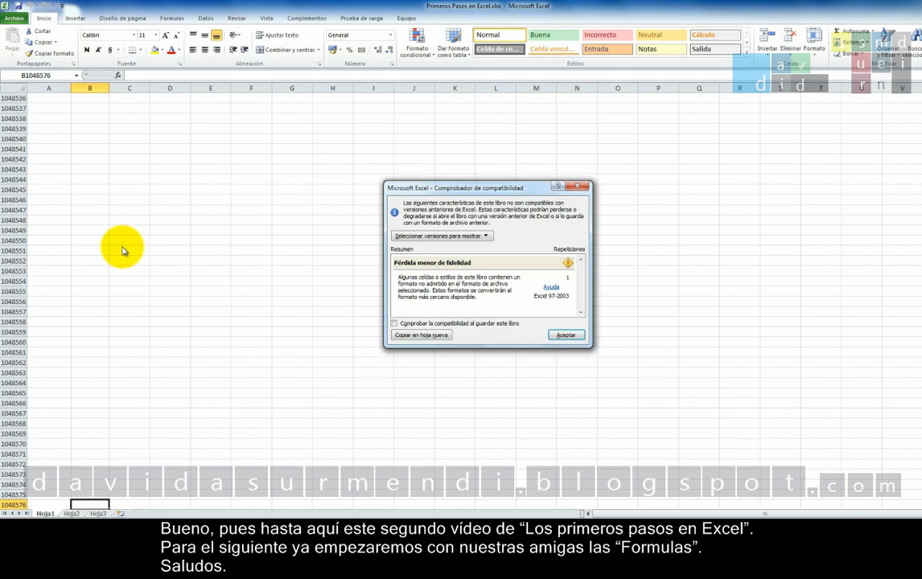
left_click(566, 336)
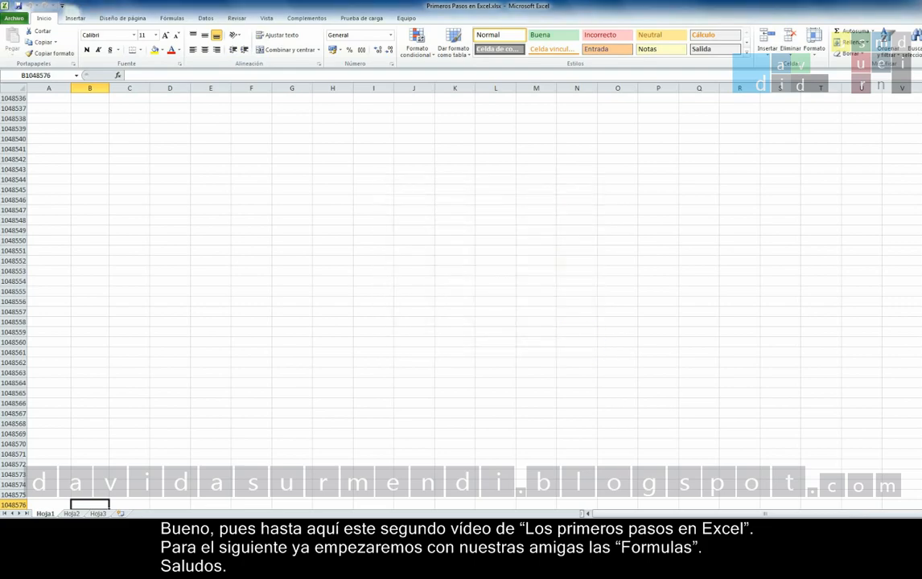